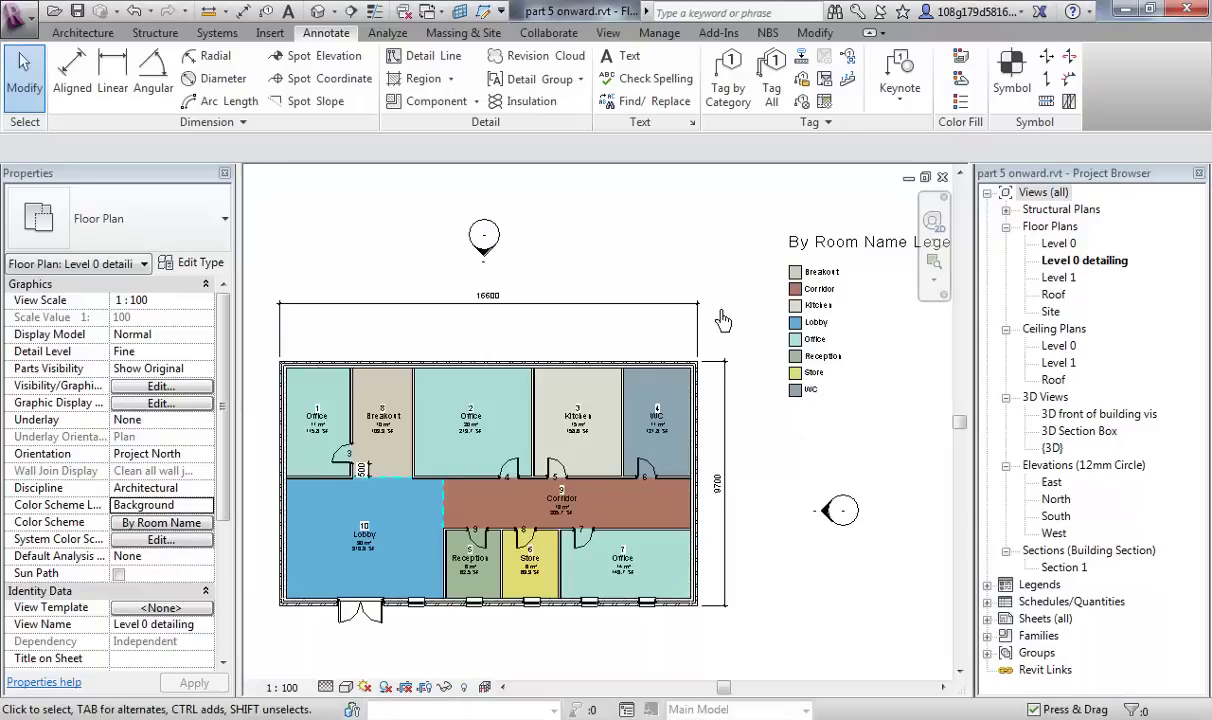
# - Recolour WC to red (RGB 255-062-062) in the By Room Name colour scheme and apply it
pyautogui.moveTo(733, 327); pyautogui.dragTo(742, 313, button='middle')
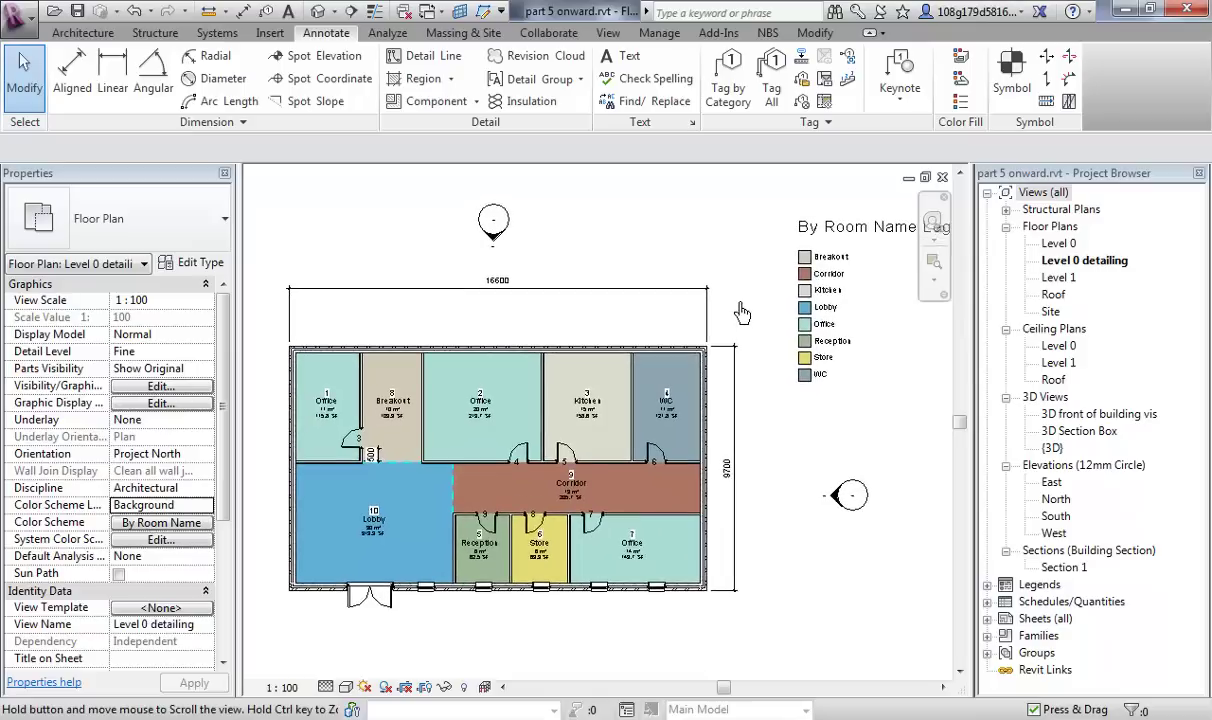
pyautogui.moveTo(868, 333); pyautogui.dragTo(844, 349, button='middle')
pyautogui.click(844, 349)
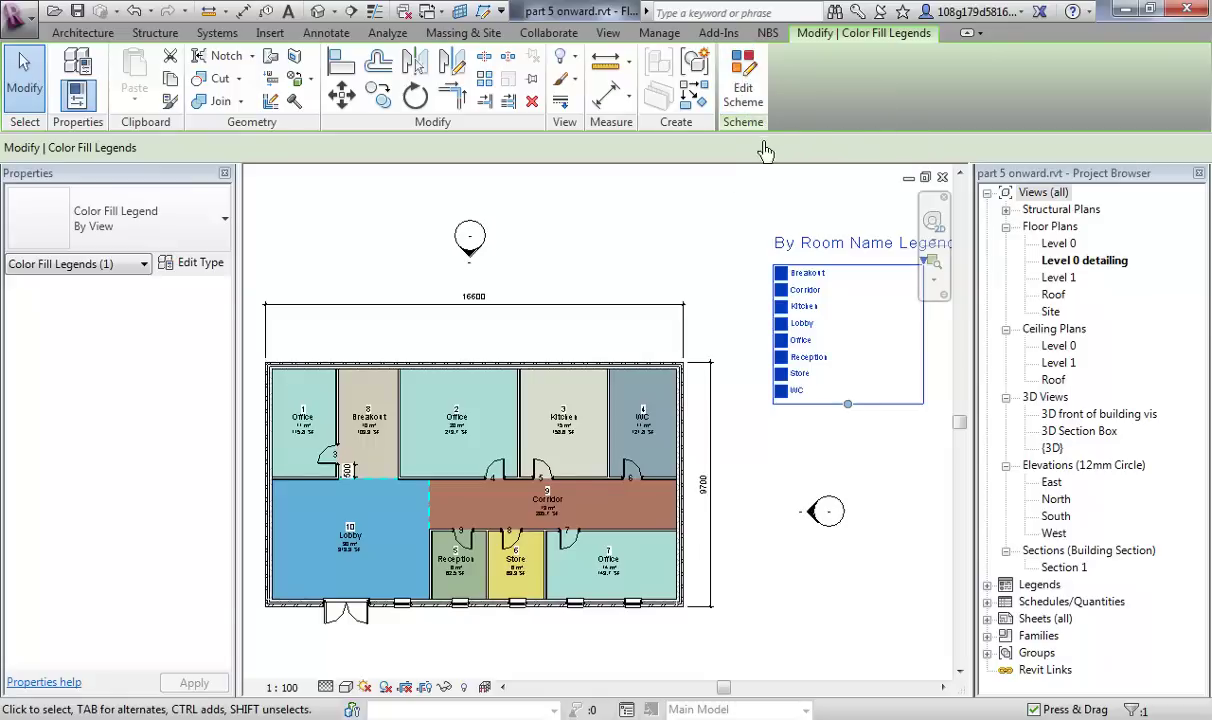
pyautogui.click(745, 88)
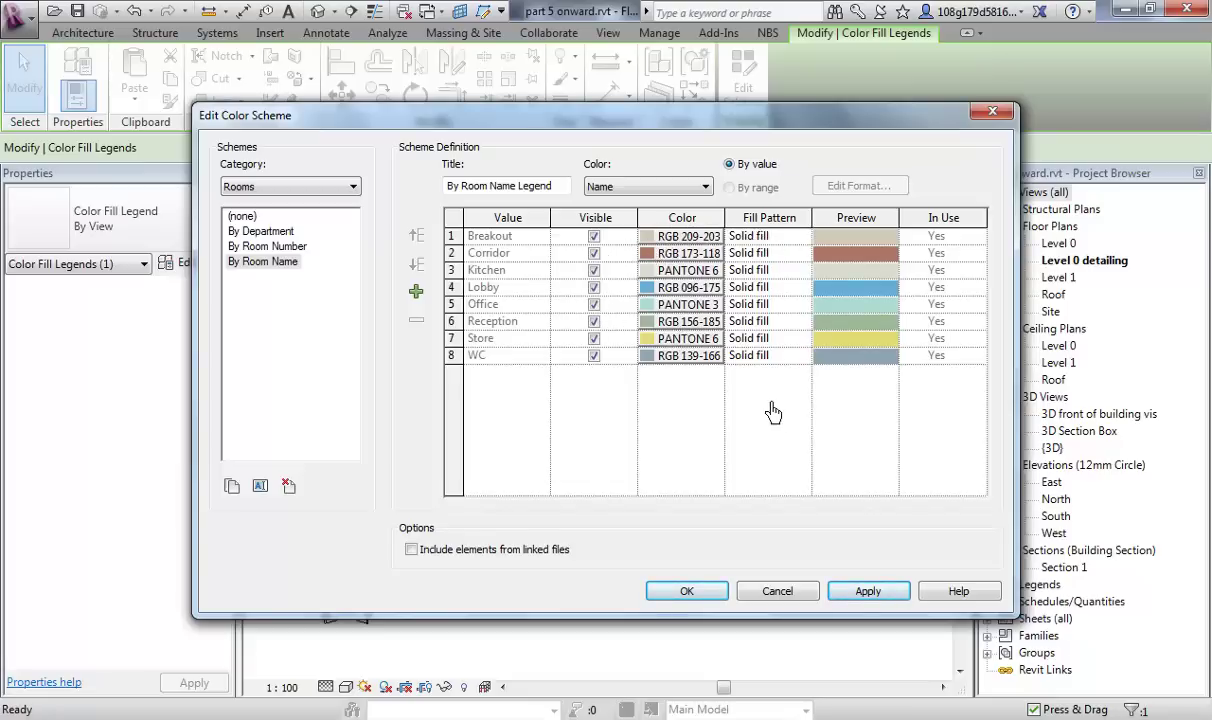
pyautogui.click(684, 357)
pyautogui.click(706, 296)
pyautogui.moveTo(706, 296); pyautogui.dragTo(638, 233)
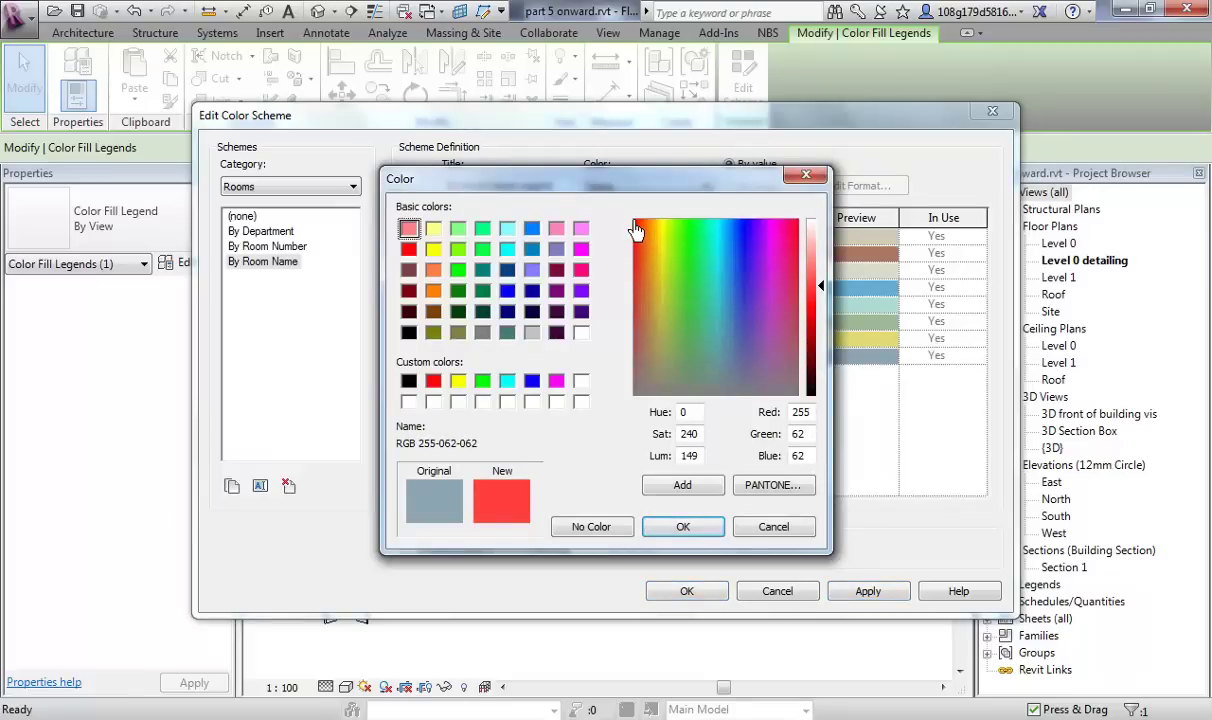
pyautogui.click(684, 527)
pyautogui.click(721, 594)
pyautogui.click(757, 500)
pyautogui.moveTo(780, 474); pyautogui.dragTo(720, 431, button='middle')
pyautogui.scroll(-1, 776, 476)
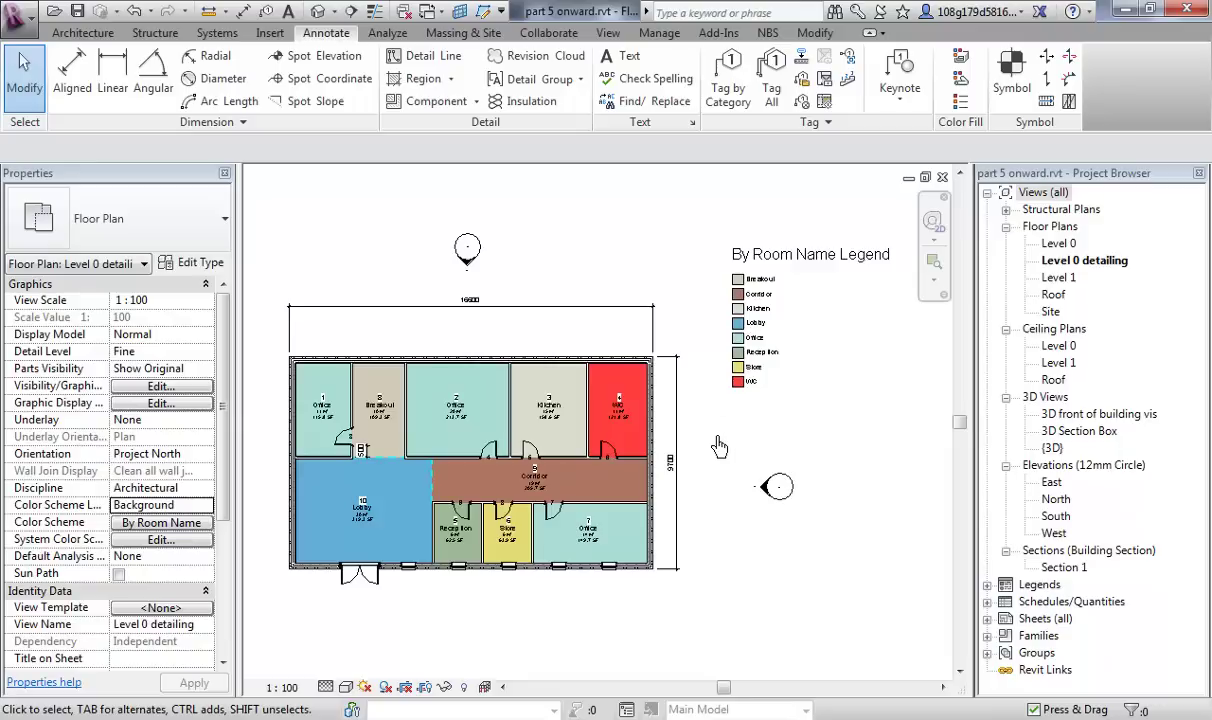
pyautogui.moveTo(719, 447)
pyautogui.mouseDown(button='middle')
pyautogui.moveTo(706, 463)
pyautogui.moveTo(715, 457)
pyautogui.mouseUp(button='middle')
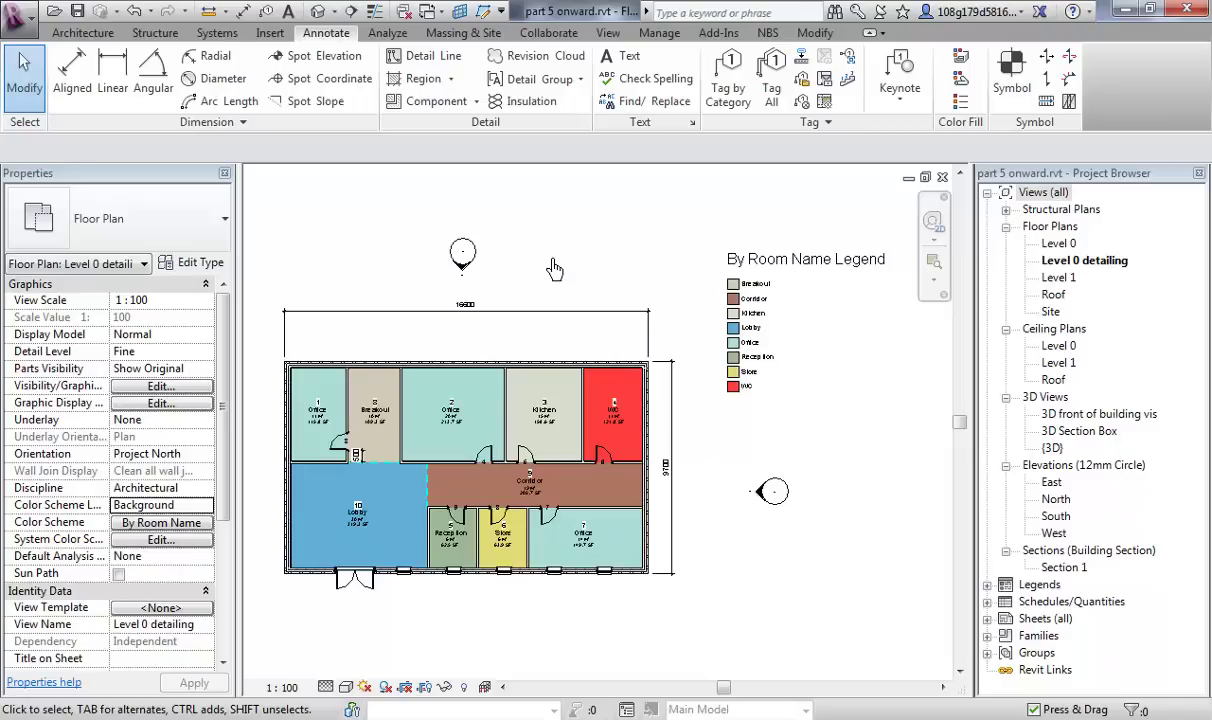
pyautogui.moveTo(617, 262)
pyautogui.mouseDown(button='middle')
pyautogui.moveTo(617, 243)
pyautogui.moveTo(616, 255)
pyautogui.mouseUp(button='middle')
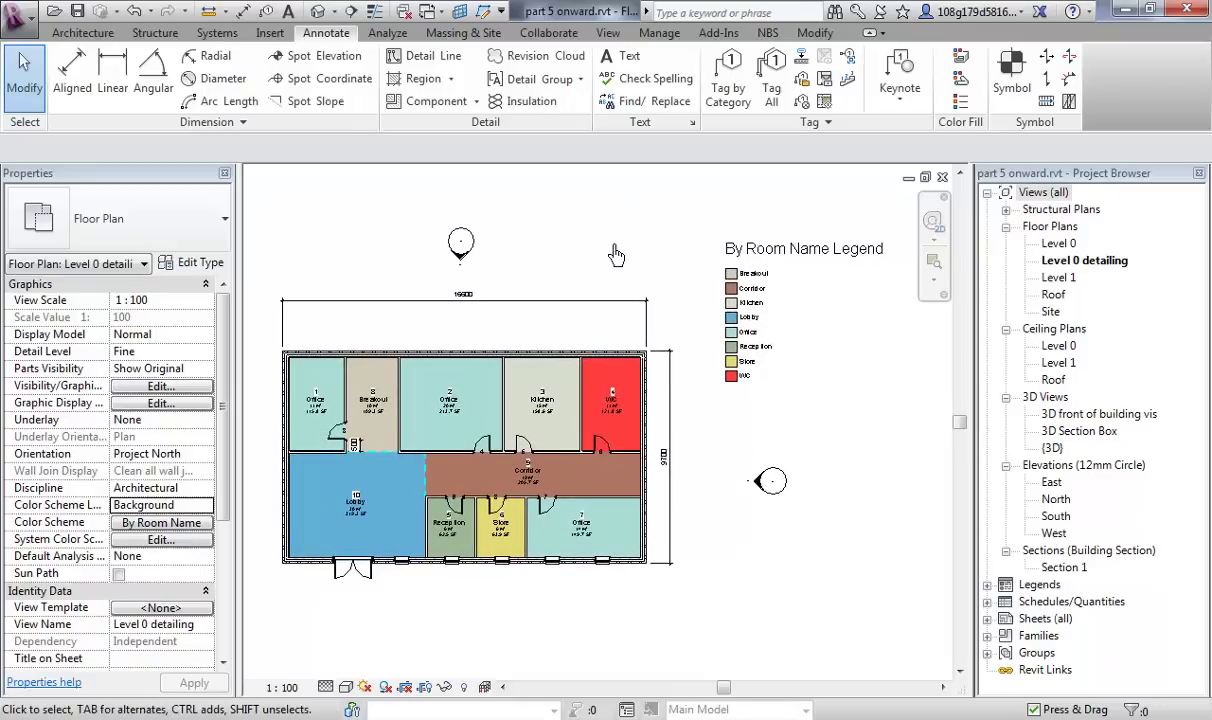
pyautogui.moveTo(616, 255); pyautogui.dragTo(594, 259, button='middle')
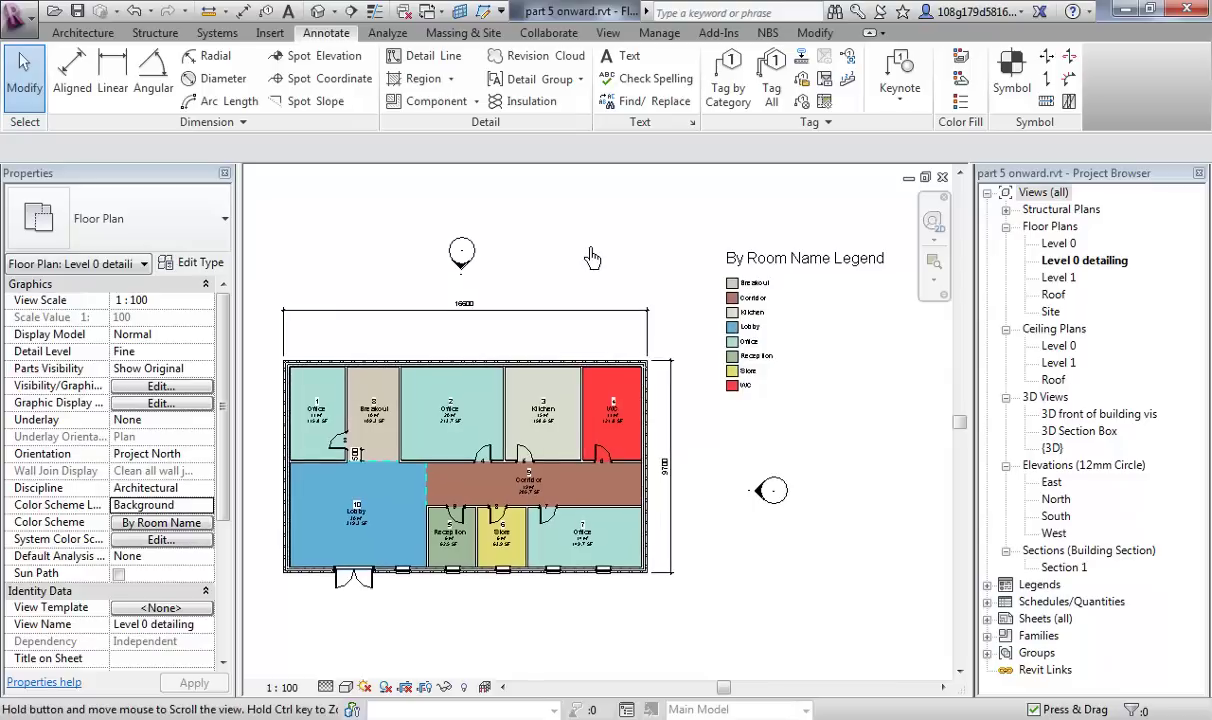
# - Create a new Schedule/Quantities table for the Doors category without saving the project
pyautogui.click(608, 36)
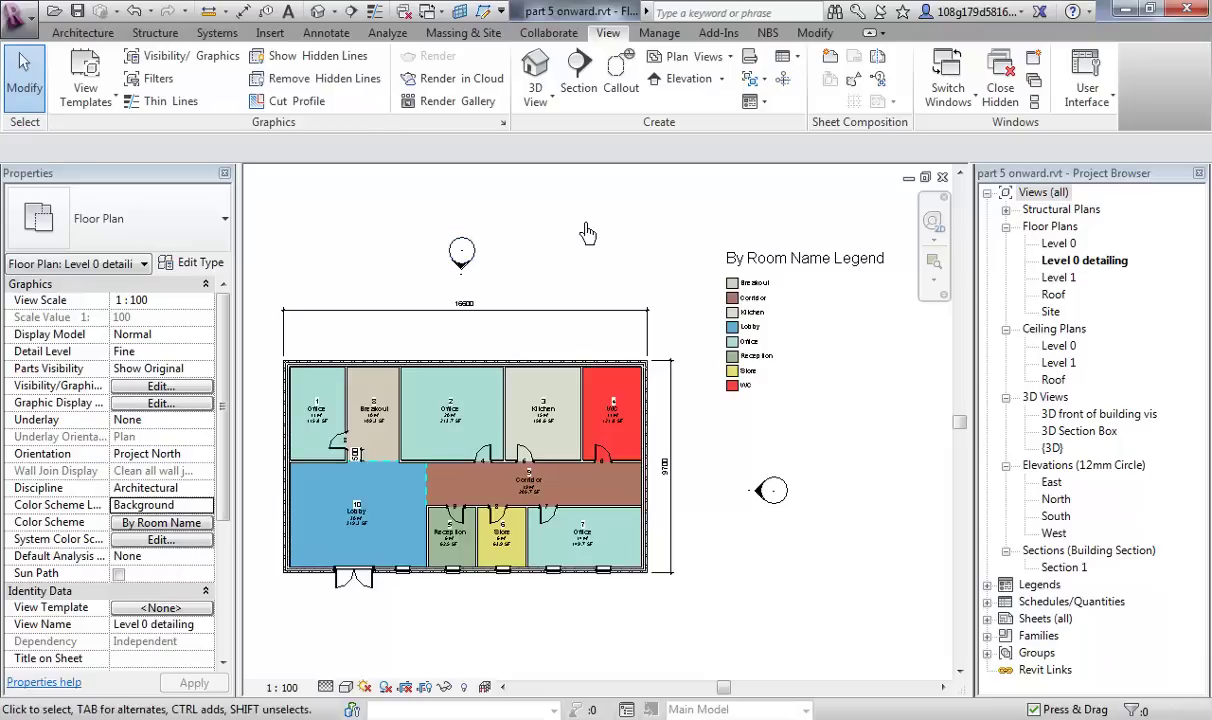
pyautogui.moveTo(612, 263)
pyautogui.mouseDown(button='middle')
pyautogui.moveTo(622, 257)
pyautogui.moveTo(612, 265)
pyautogui.mouseUp(button='middle')
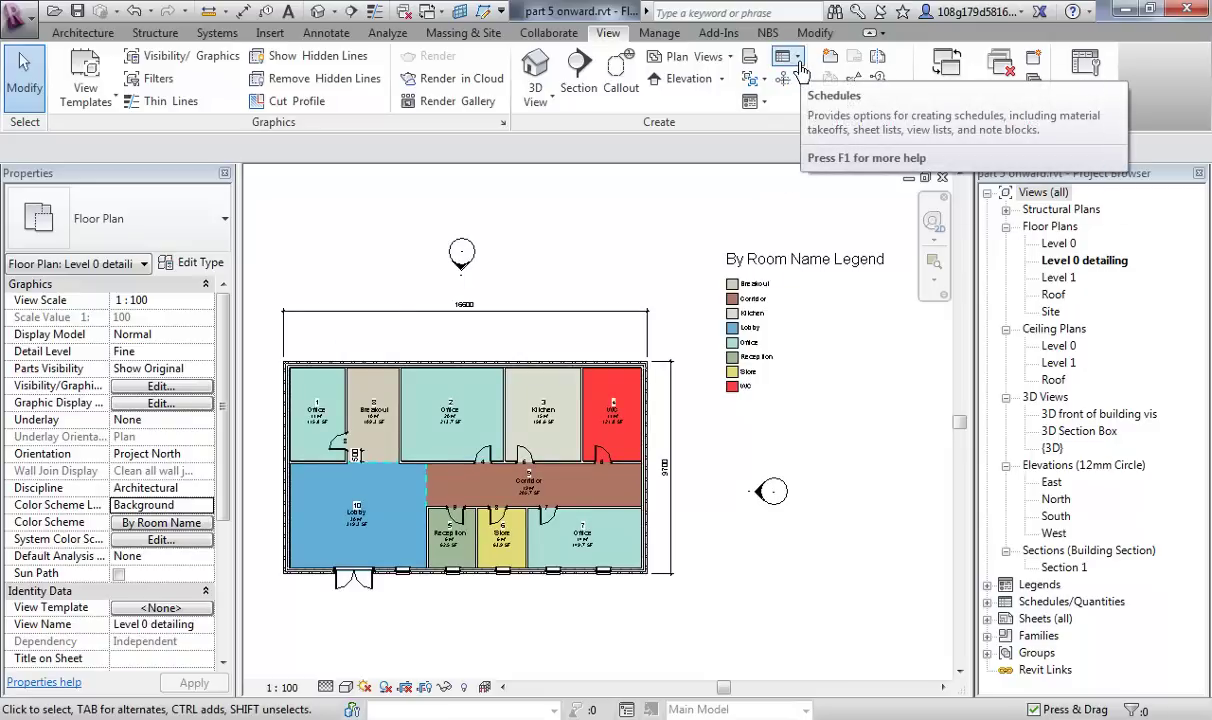
pyautogui.click(799, 60)
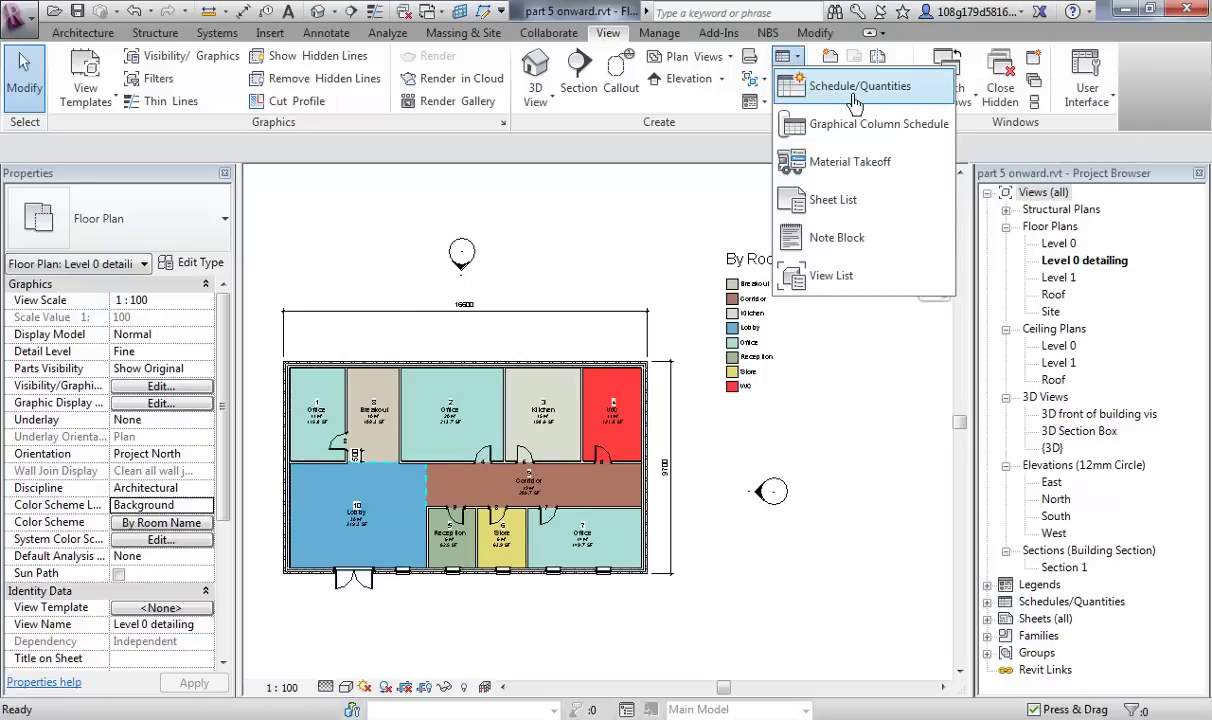
pyautogui.click(857, 95)
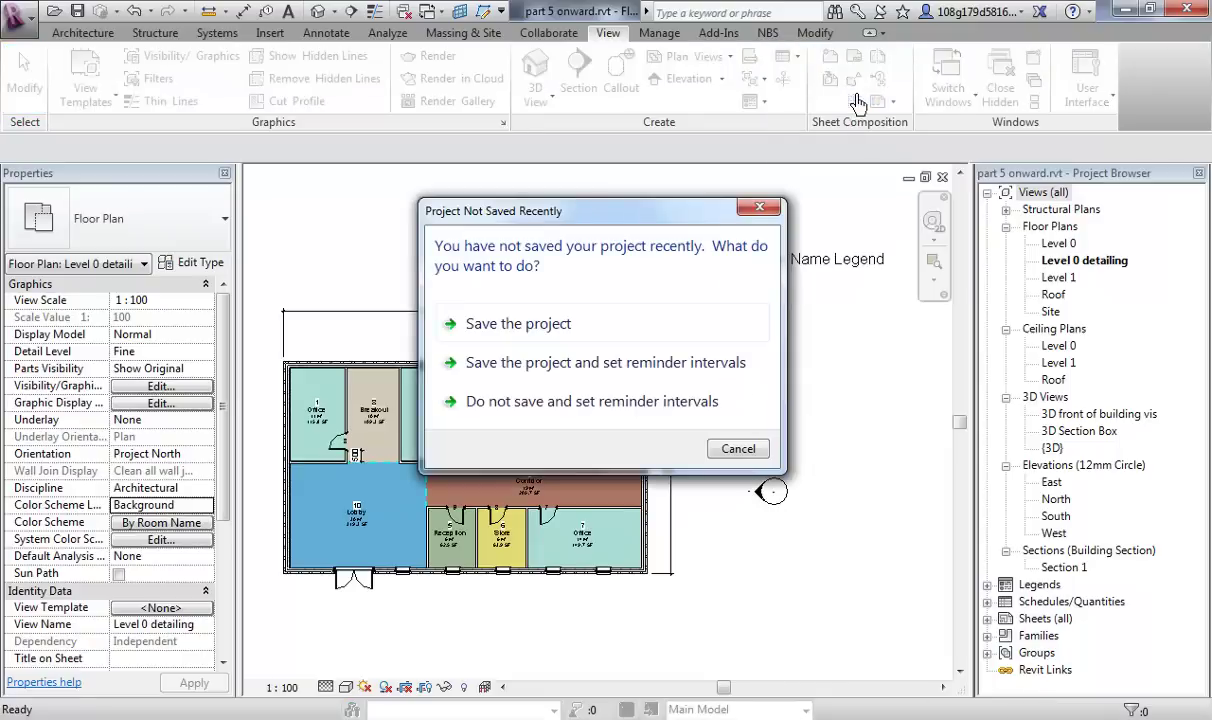
pyautogui.click(752, 452)
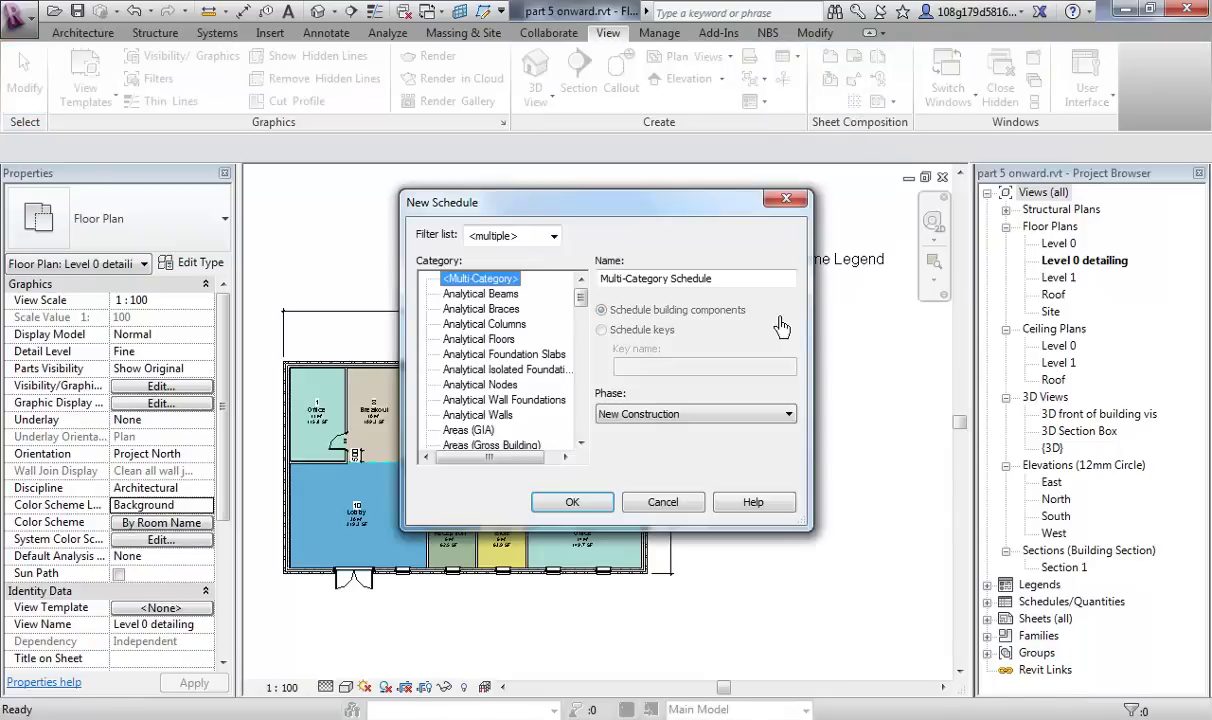
pyautogui.moveTo(585, 305); pyautogui.dragTo(578, 323)
pyautogui.click(452, 384)
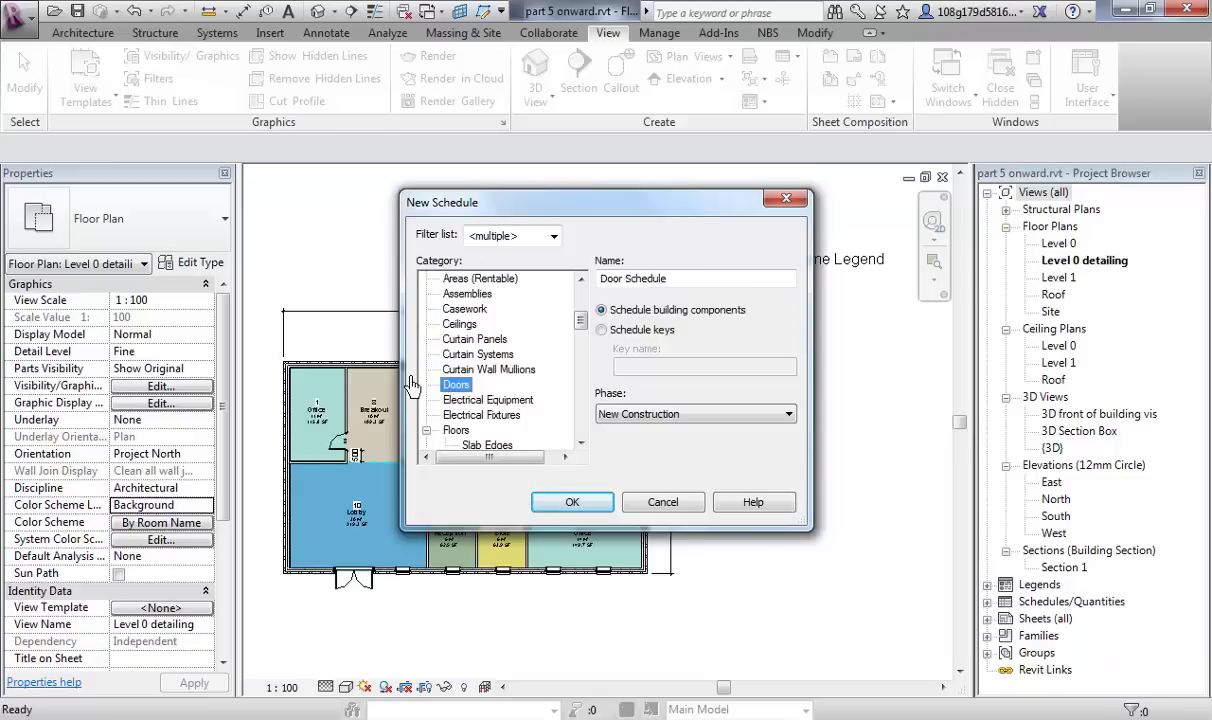
pyautogui.click(572, 502)
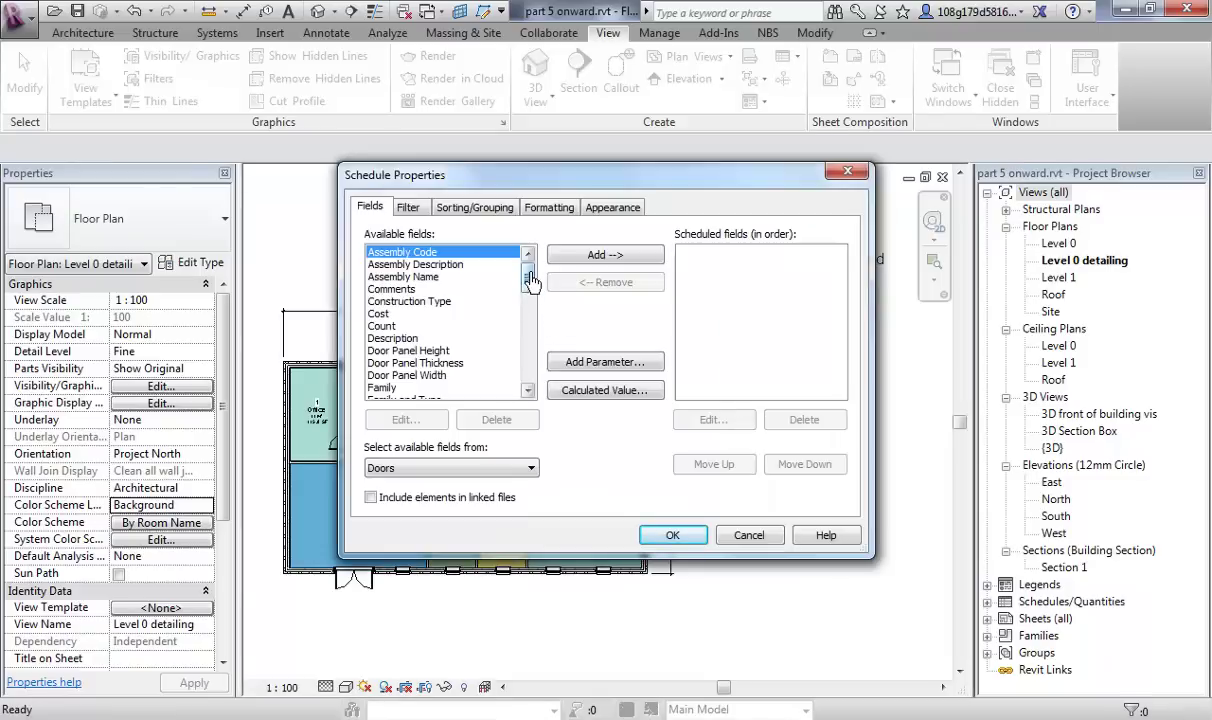
# - Add the Family and Type and Fire Rating fields to the Door Schedule
pyautogui.scroll(-1, 531, 280)
pyautogui.scroll(1, 531, 280)
pyautogui.scroll(-1, 531, 280)
pyautogui.scroll(1, 531, 280)
pyautogui.moveTo(531, 282); pyautogui.dragTo(533, 292)
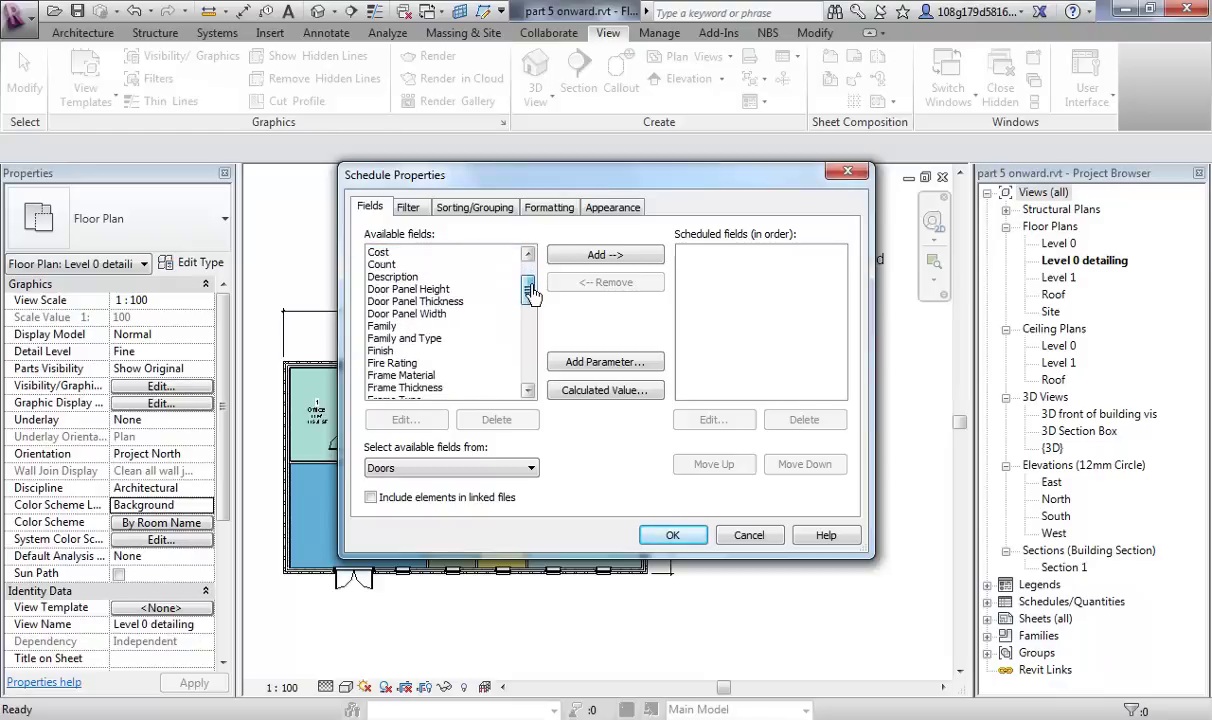
pyautogui.click(397, 341)
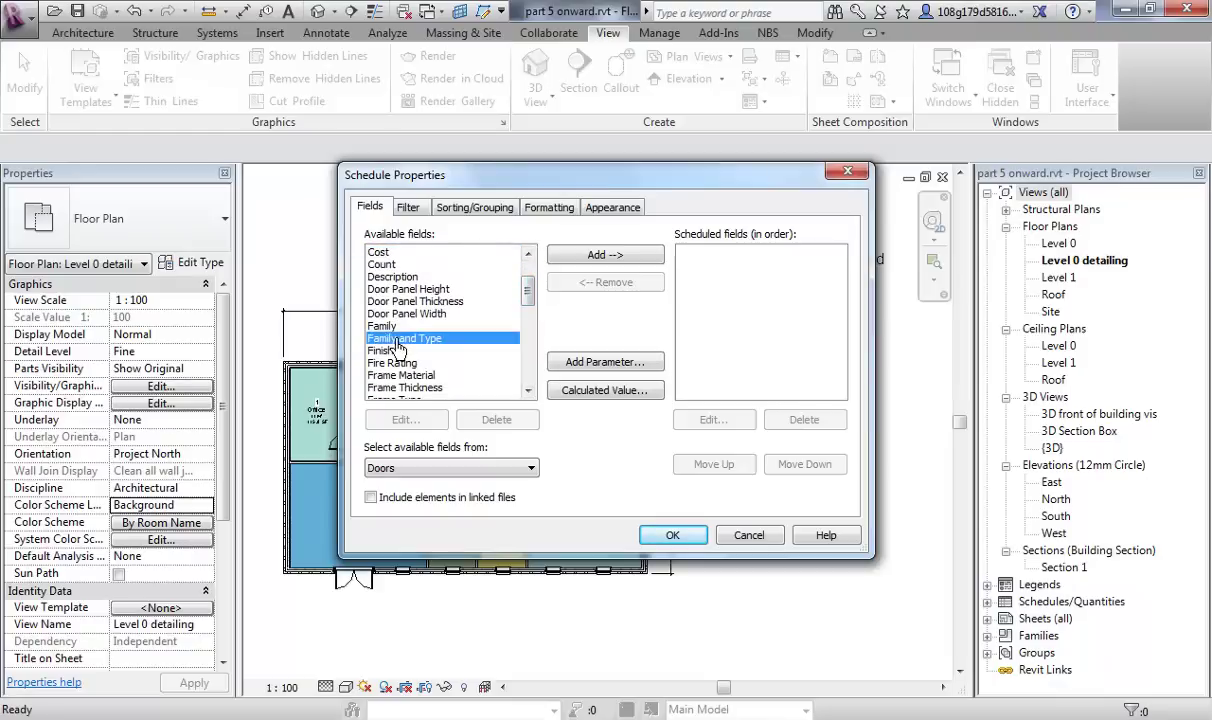
pyautogui.click(605, 255)
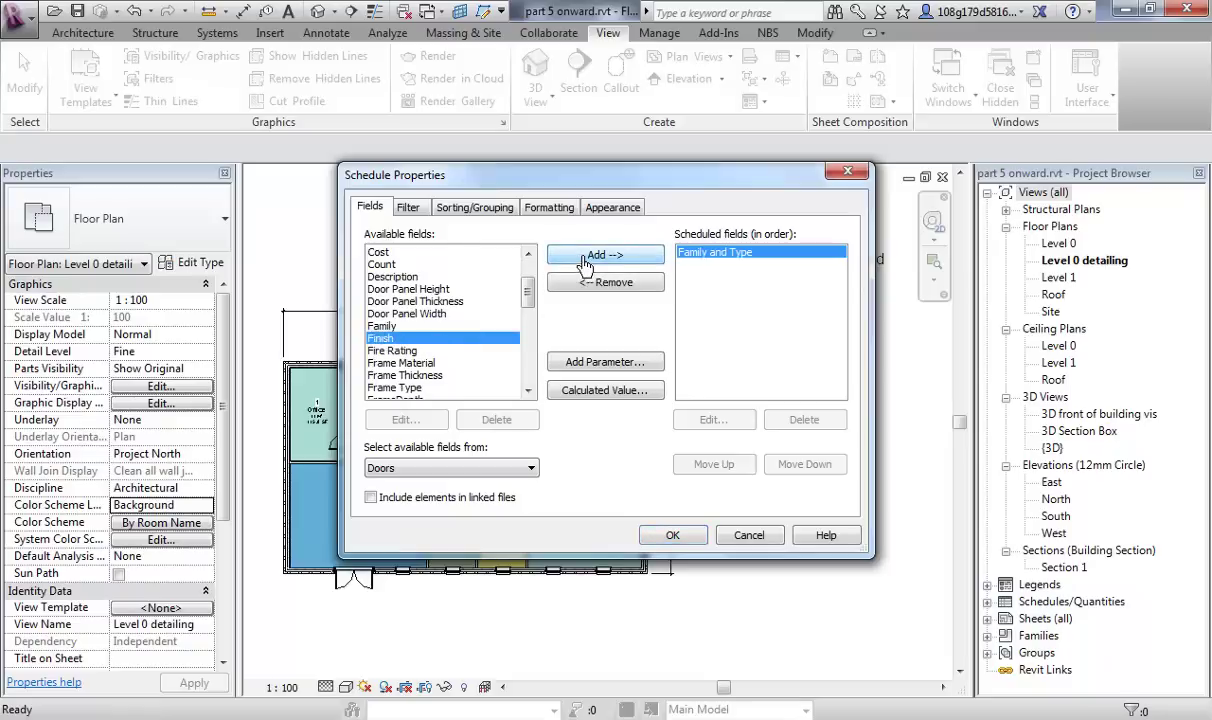
pyautogui.moveTo(529, 296); pyautogui.dragTo(530, 316)
pyautogui.click(385, 277)
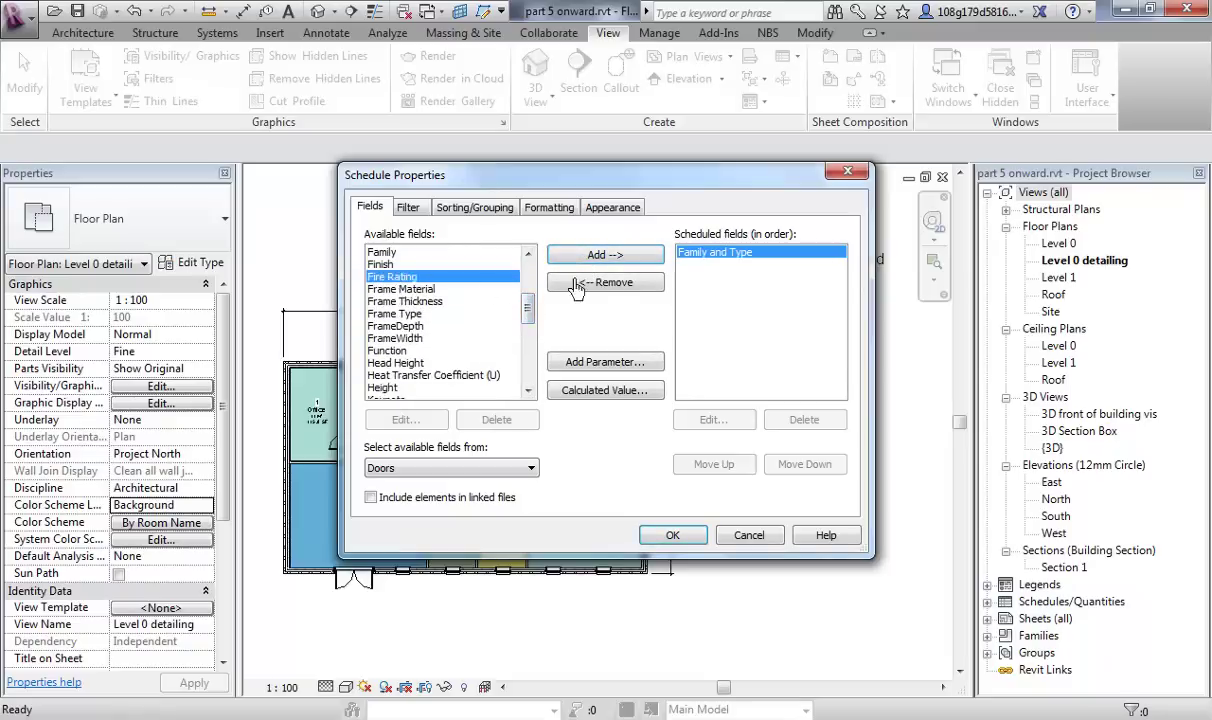
pyautogui.click(605, 256)
# - Add the Level, Mark and Cost fields to the Door Schedule
pyautogui.moveTo(529, 312); pyautogui.dragTo(529, 328)
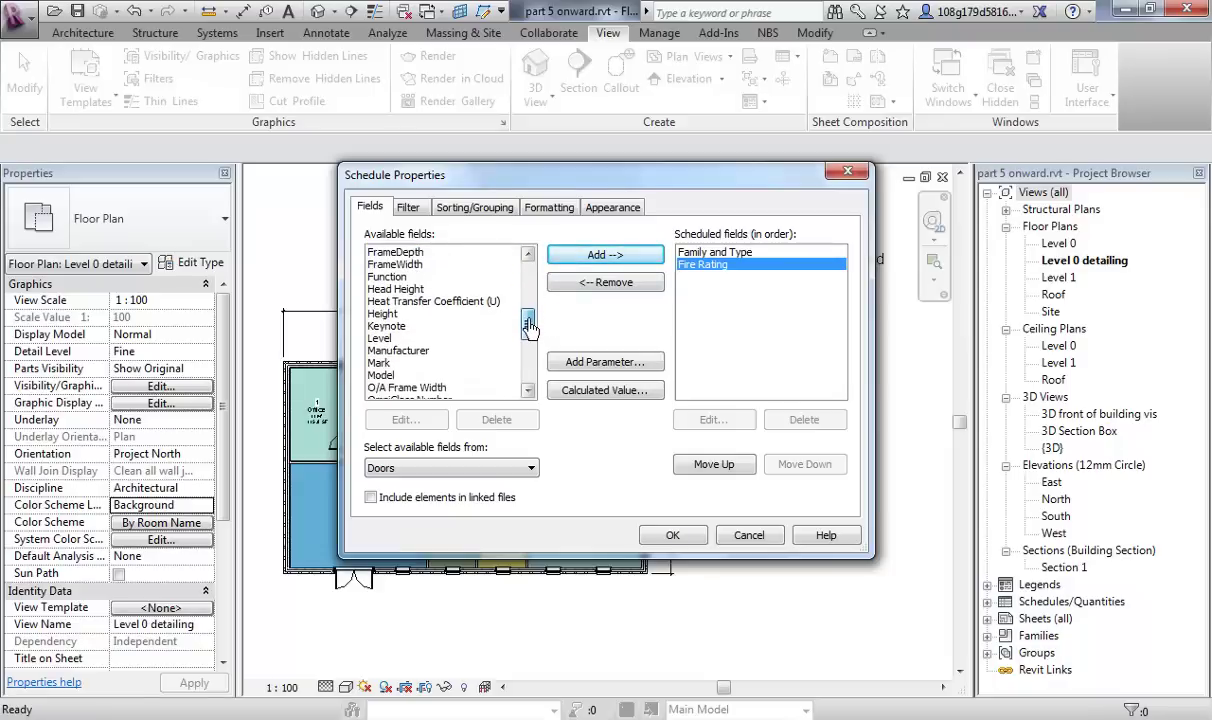
pyautogui.click(390, 338)
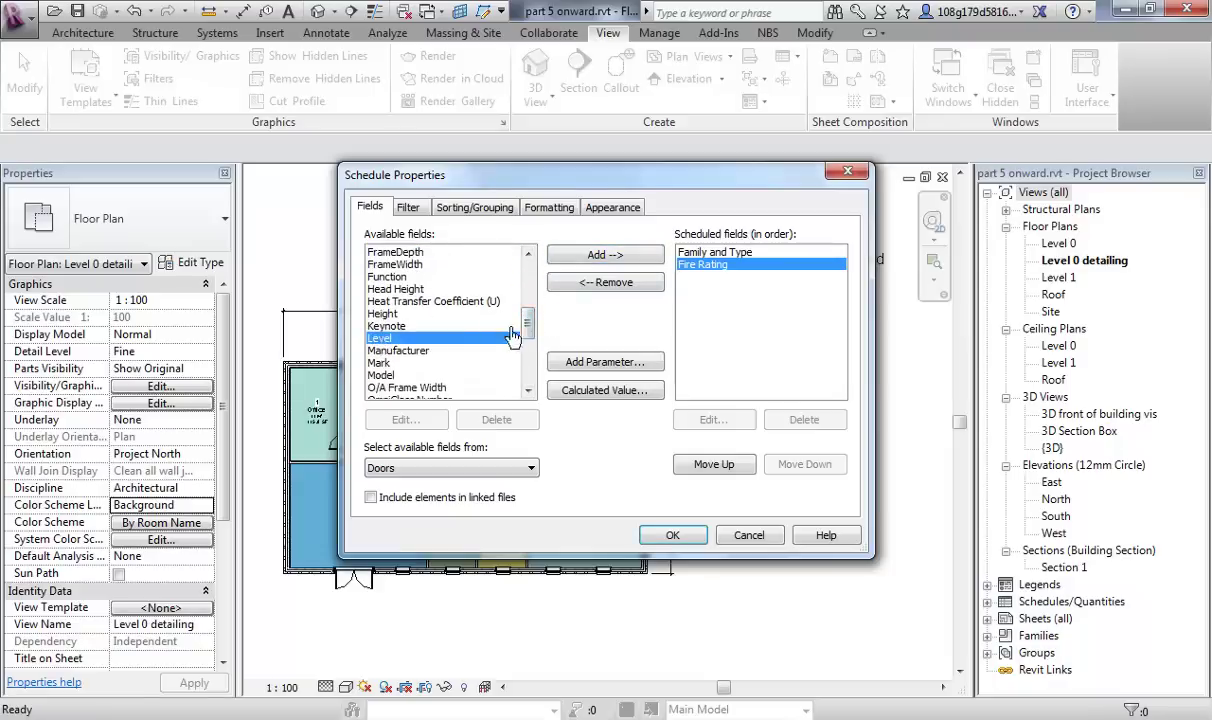
pyautogui.click(572, 252)
pyautogui.doubleClick(378, 350)
pyautogui.moveTo(529, 325); pyautogui.dragTo(529, 280)
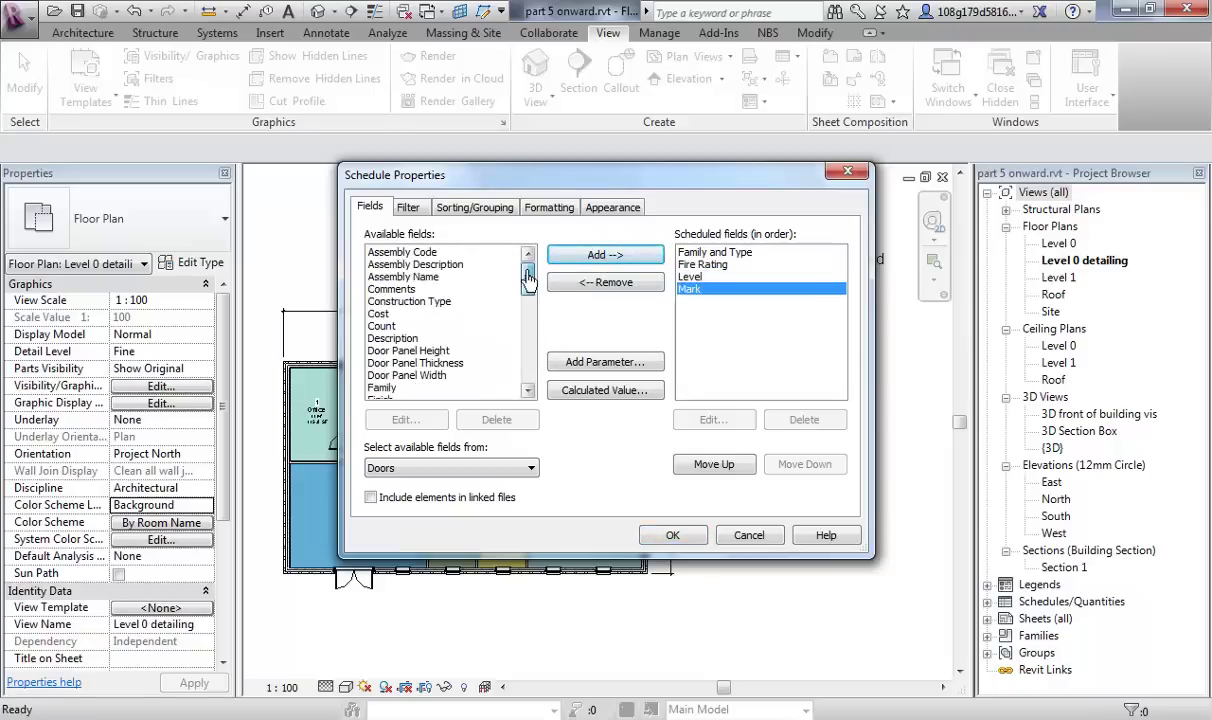
pyautogui.click(378, 313)
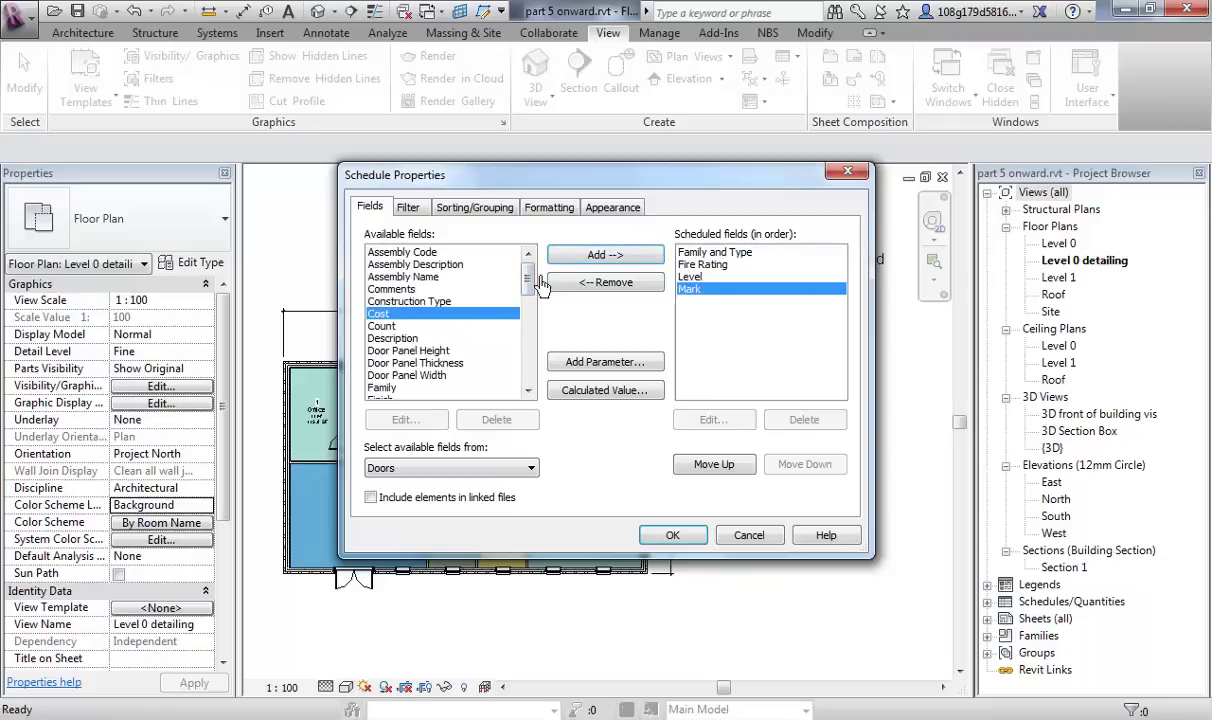
pyautogui.click(585, 256)
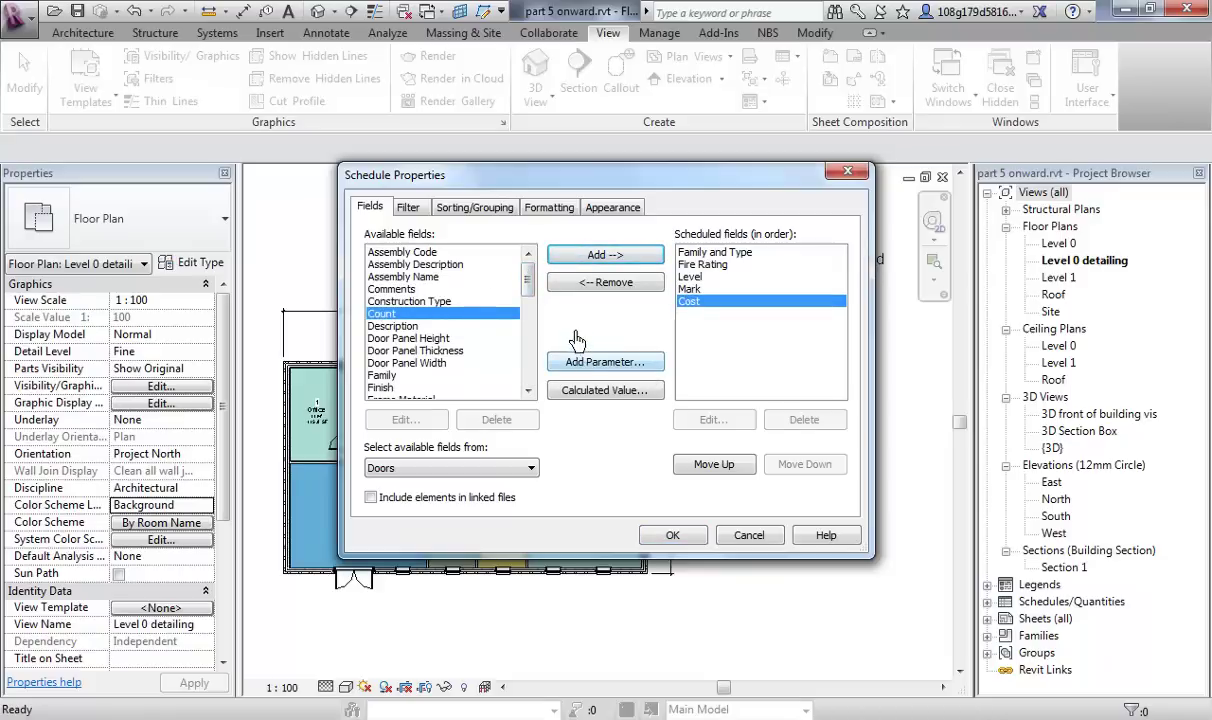
# - Move Mark to the top of the field order and confirm the schedule fields
pyautogui.click(690, 289)
pyautogui.click(714, 466)
pyautogui.click(714, 466)
pyautogui.click(714, 466)
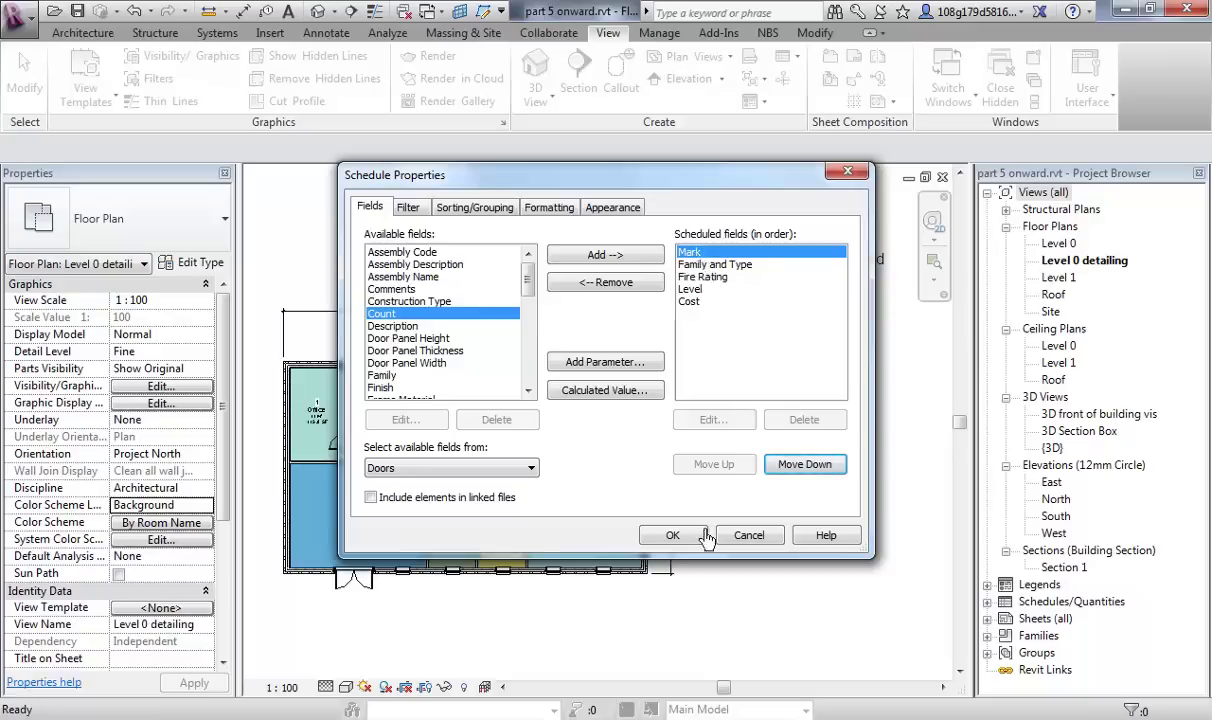
pyautogui.click(666, 535)
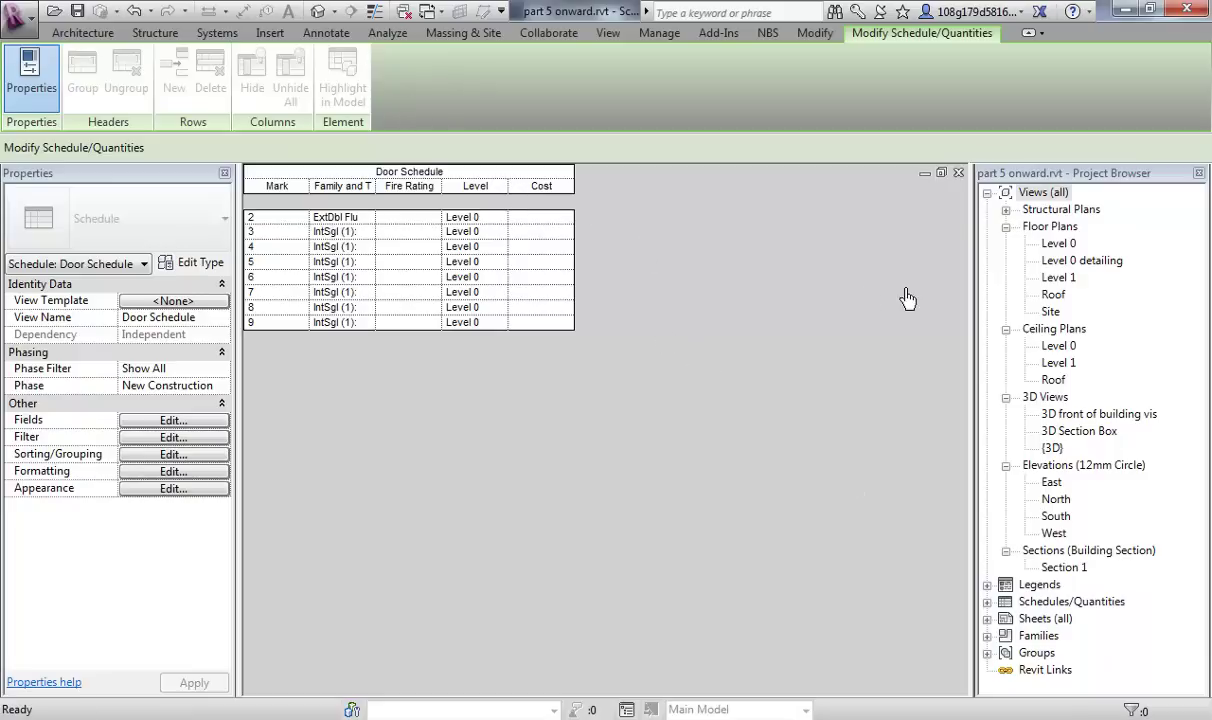
# - Open the Level 0 detailing floor plan from the Project Browser
pyautogui.doubleClick(1090, 262)
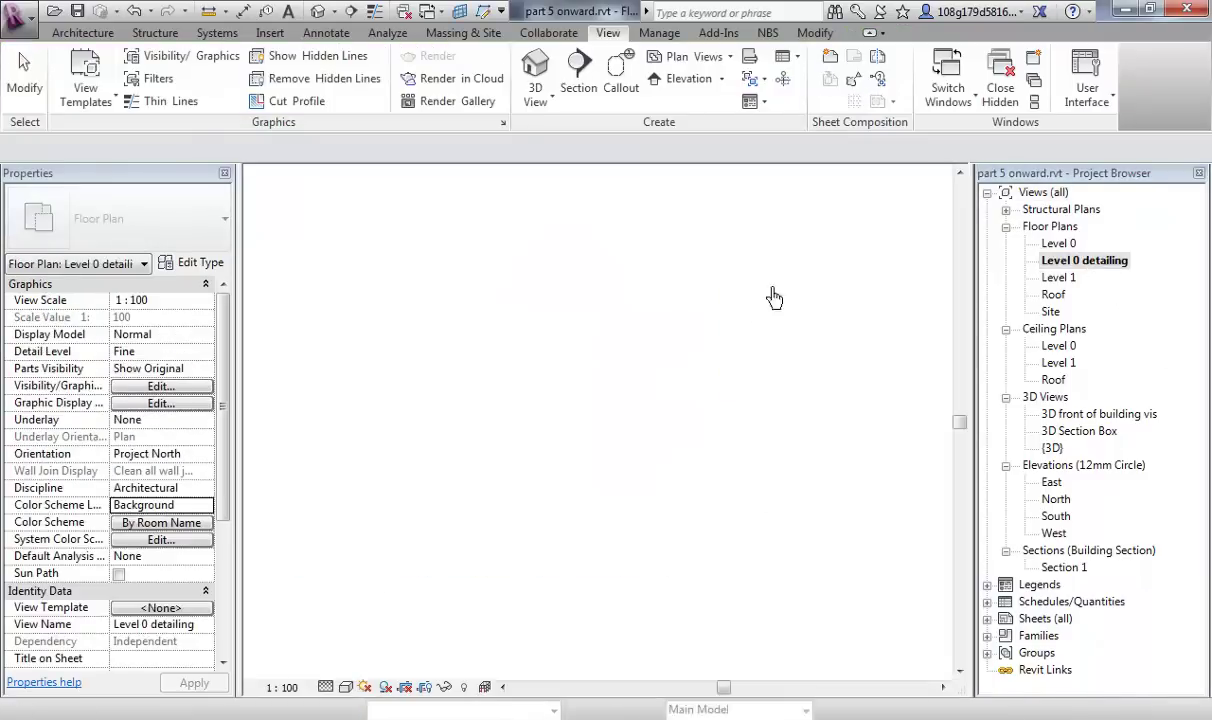
# - Tile the views with WT and close the family 3D, project 3D and extra Level 0 windows
pyautogui.moveTo(785, 420); pyautogui.dragTo(766, 385, button='middle')
pyautogui.press('w')
pyautogui.press('t')
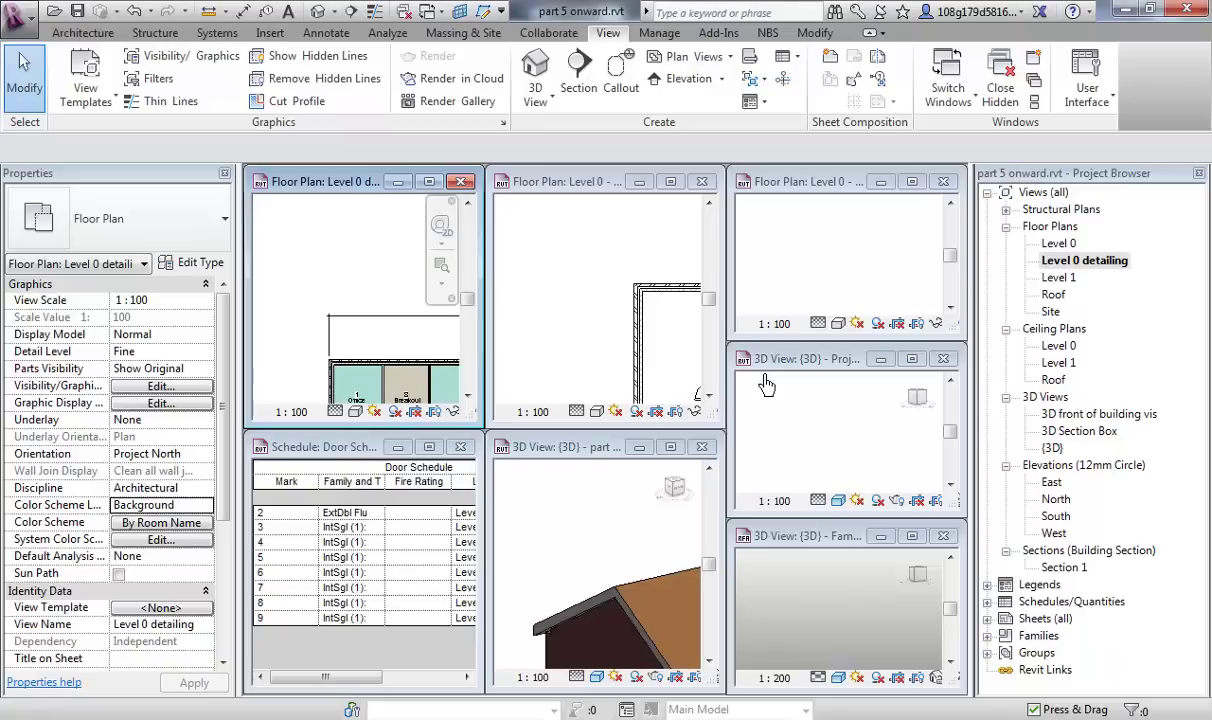
pyautogui.click(943, 536)
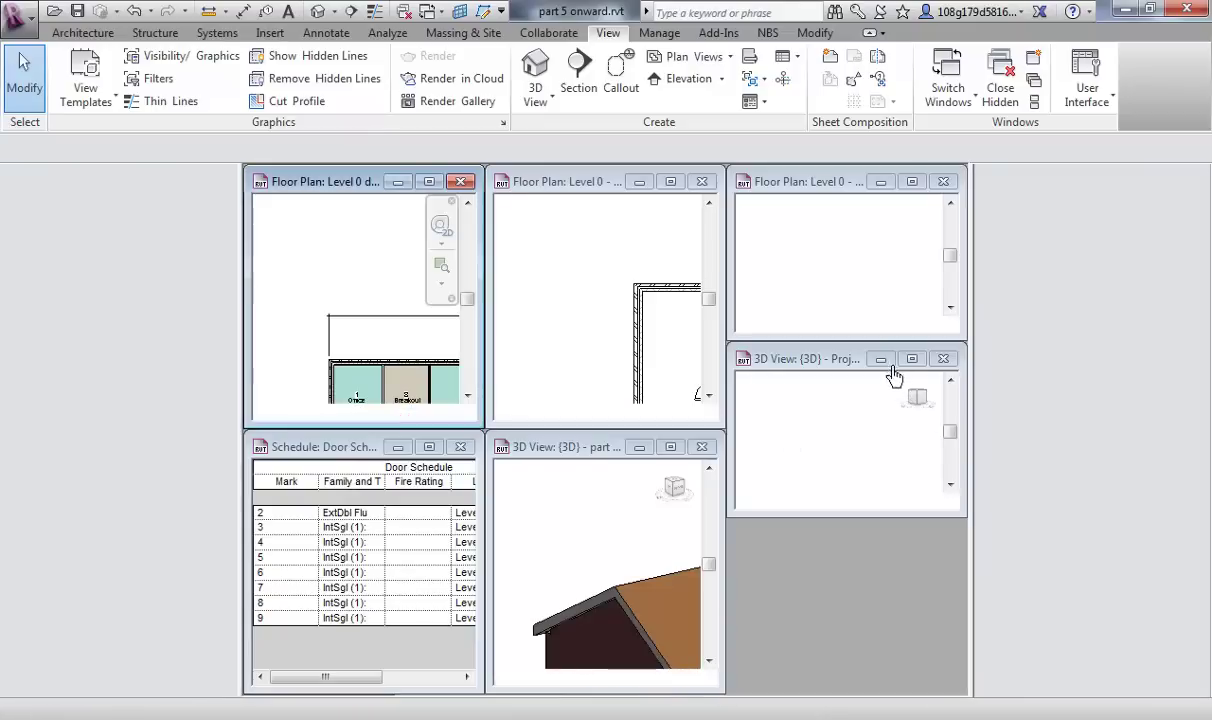
pyautogui.click(943, 358)
pyautogui.click(943, 181)
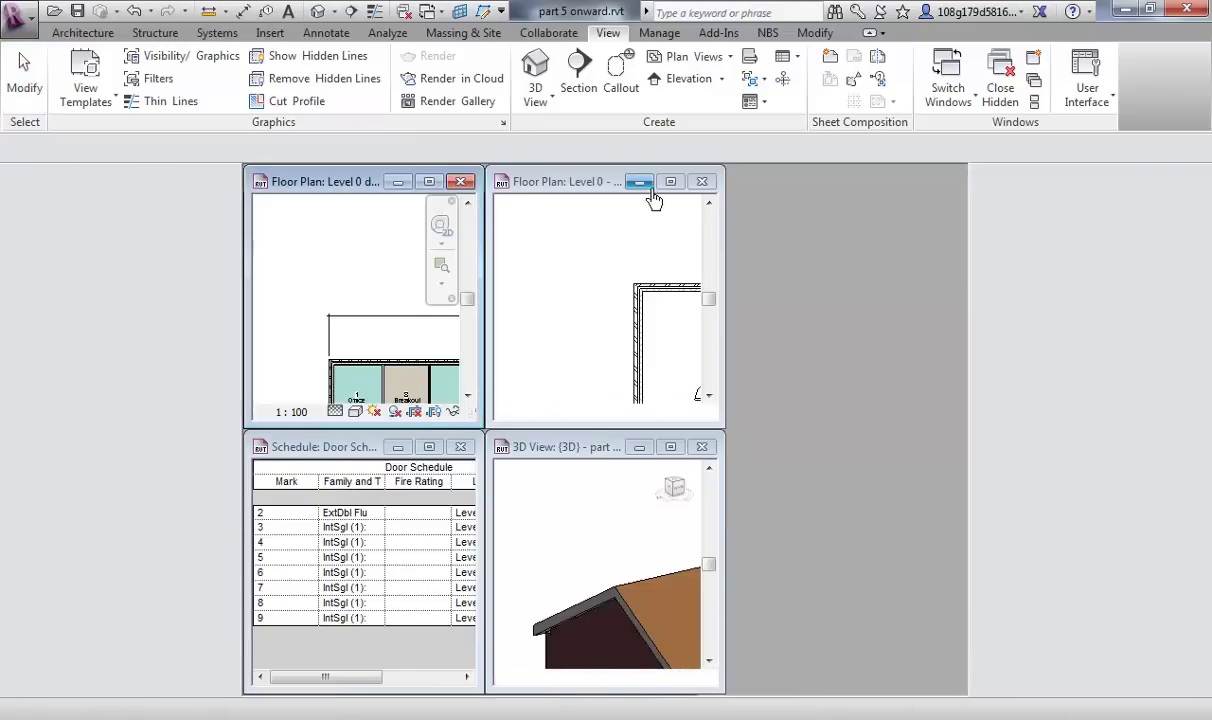
pyautogui.click(639, 181)
pyautogui.click(639, 446)
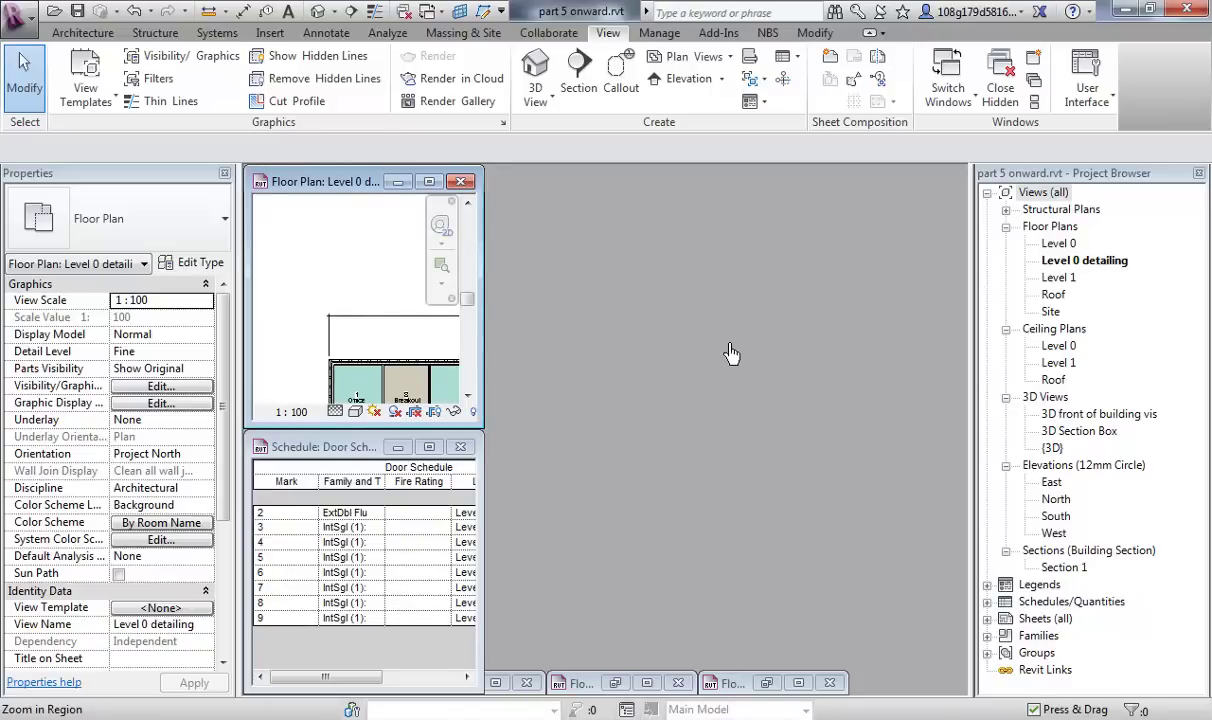
# - Tile the floor plan beside the Door Schedule and centre the building in view
pyautogui.press('w')
pyautogui.press('t')
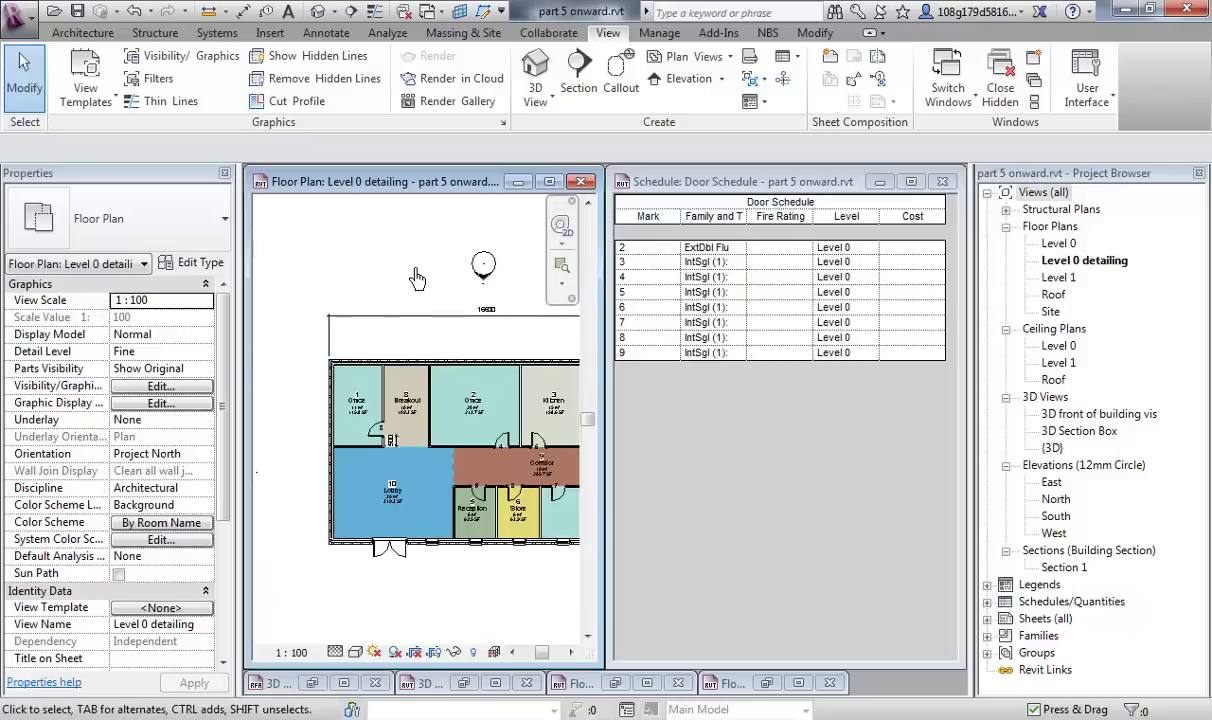
pyautogui.scroll(-2, 420, 335)
pyautogui.moveTo(487, 357); pyautogui.dragTo(422, 407, button='middle')
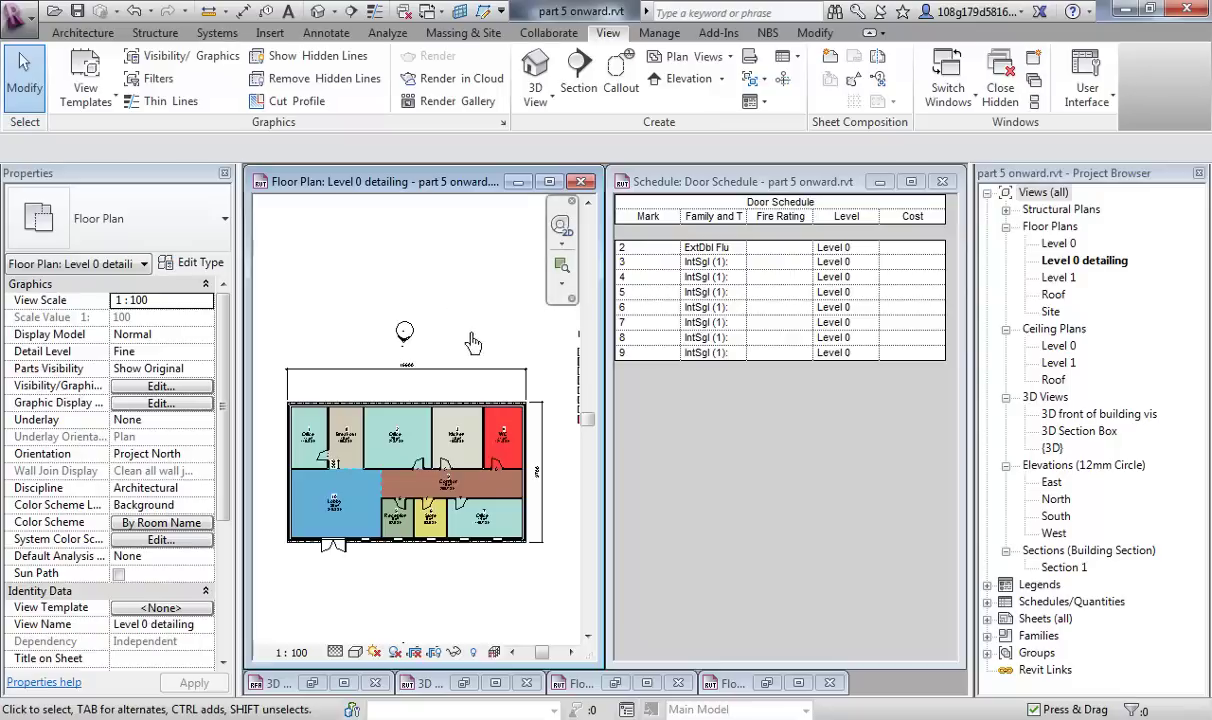
# - Select the interior door next to the upper-left office
pyautogui.scroll(2, 455, 330)
pyautogui.moveTo(463, 335); pyautogui.dragTo(490, 282, button='middle')
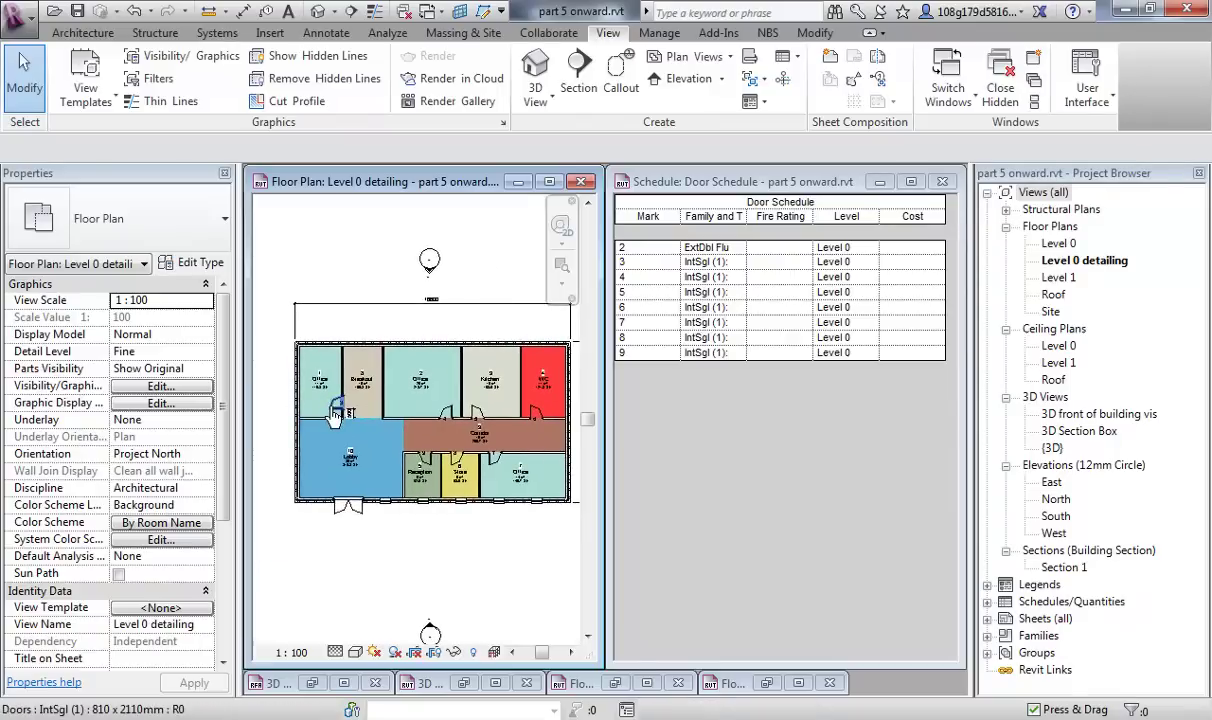
pyautogui.click(336, 416)
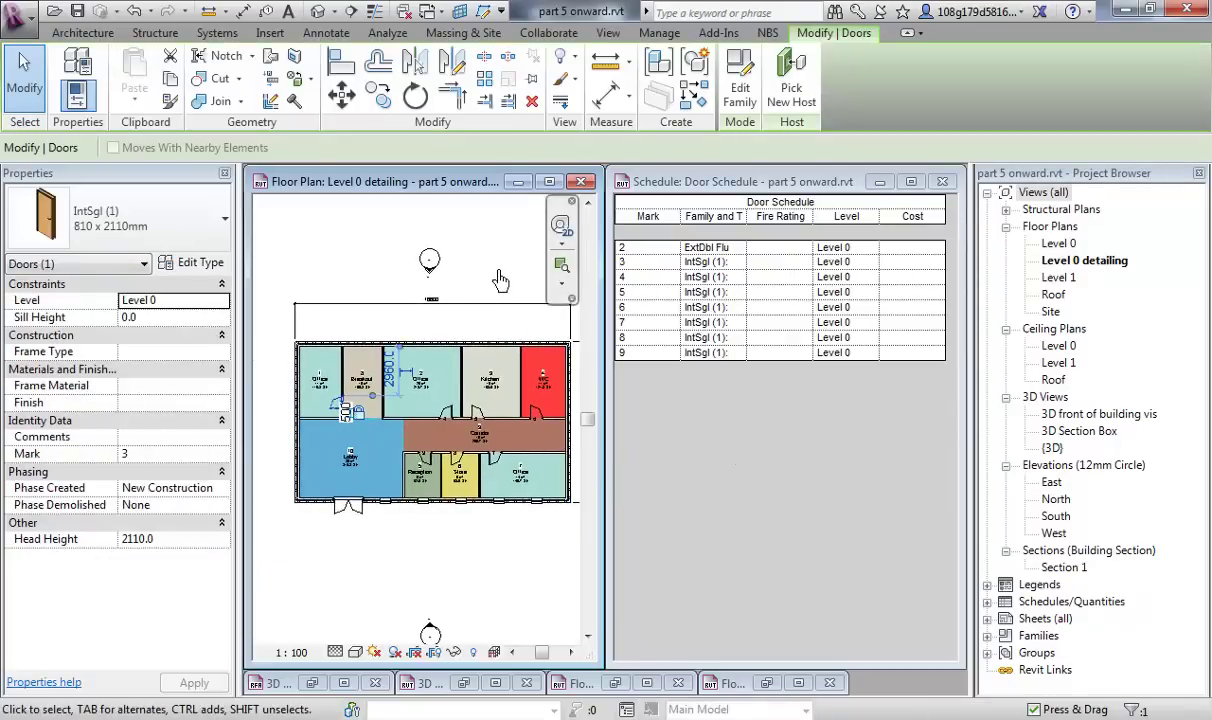
# - Locate doors Mark 2, 3, 4, 5 and 7 in the plan from their schedule rows
pyautogui.click(621, 247)
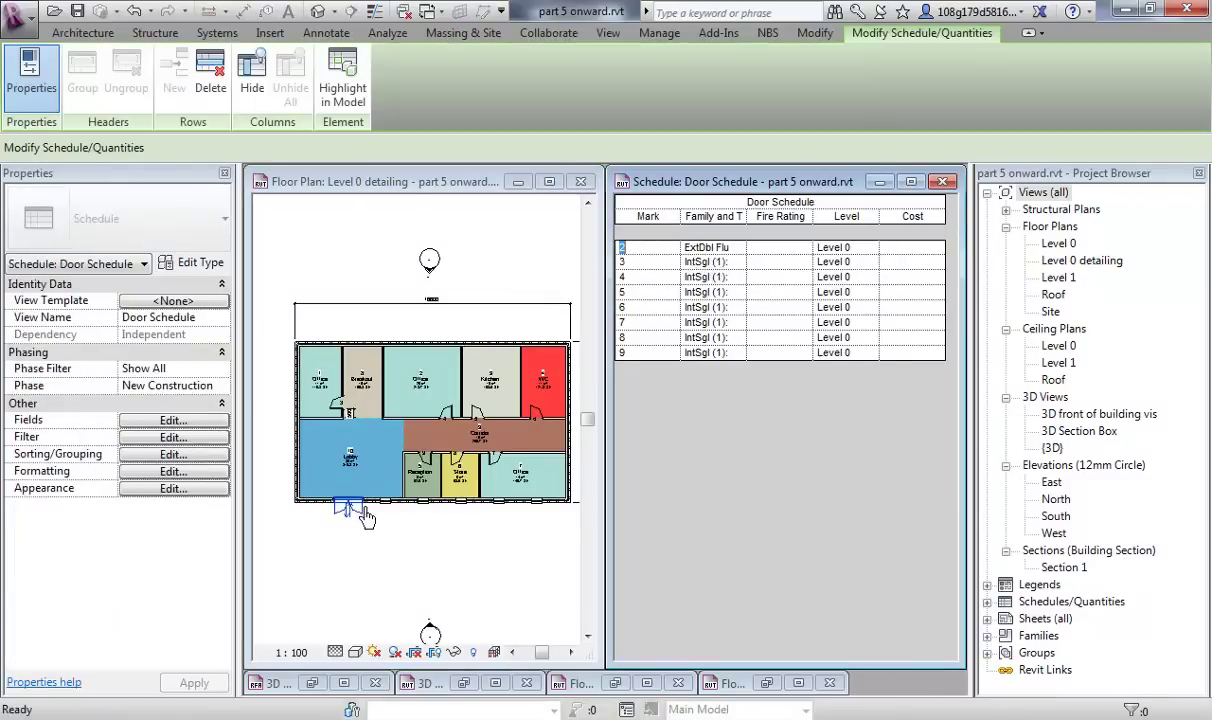
pyautogui.click(655, 263)
pyautogui.click(654, 279)
pyautogui.click(658, 295)
pyautogui.click(645, 322)
# - Change door 3's Family and Type to ExtDbl Flush and check it in the plan
pyautogui.click(732, 262)
pyautogui.click(738, 262)
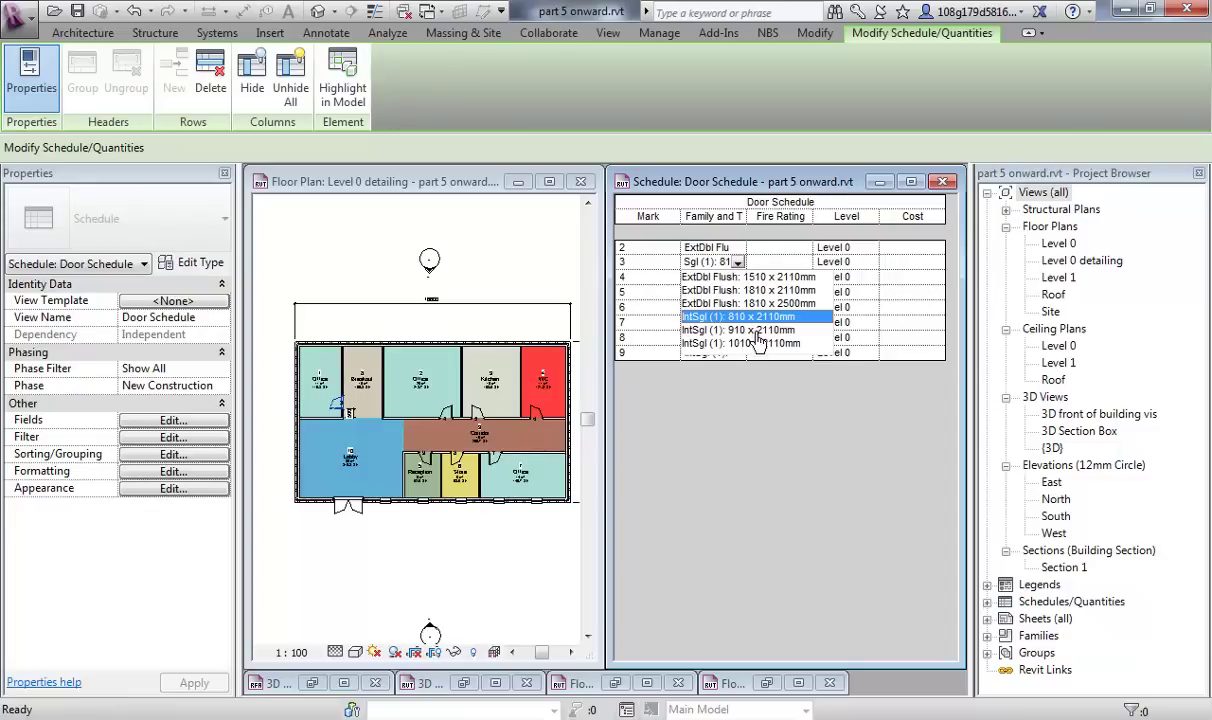
pyautogui.click(752, 277)
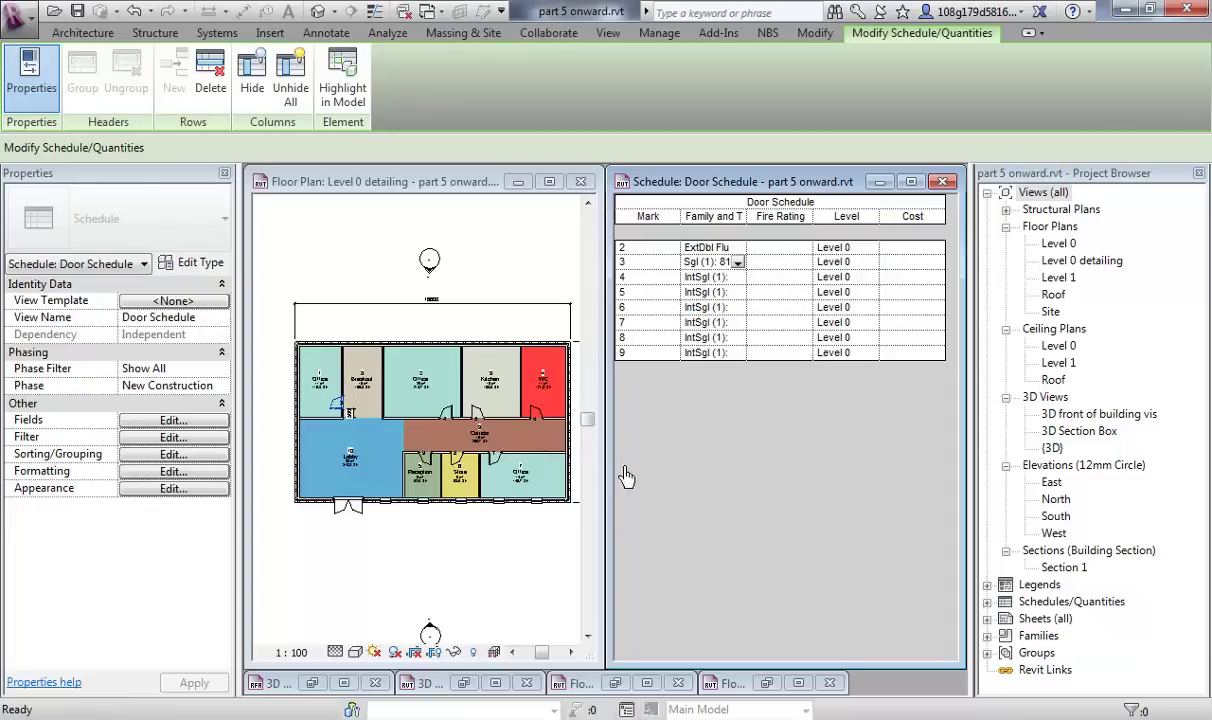
pyautogui.click(510, 520)
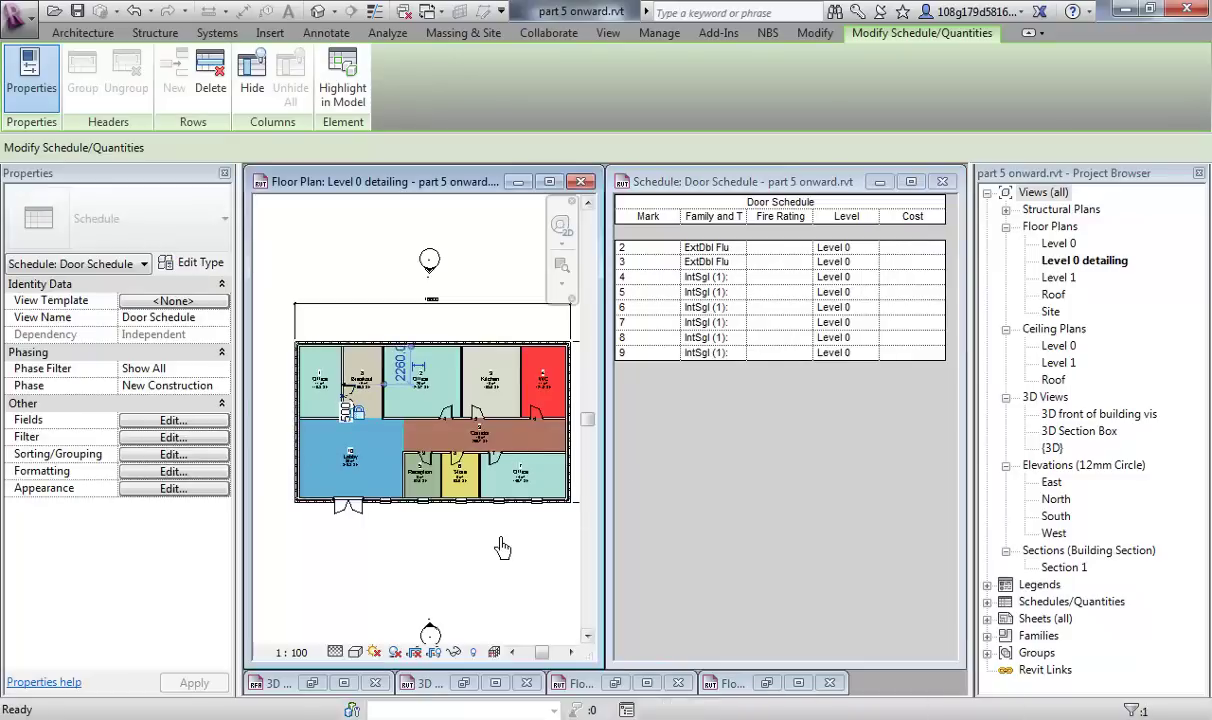
# - Restore door 3's Family and Type to IntSgl (1)
pyautogui.click(735, 263)
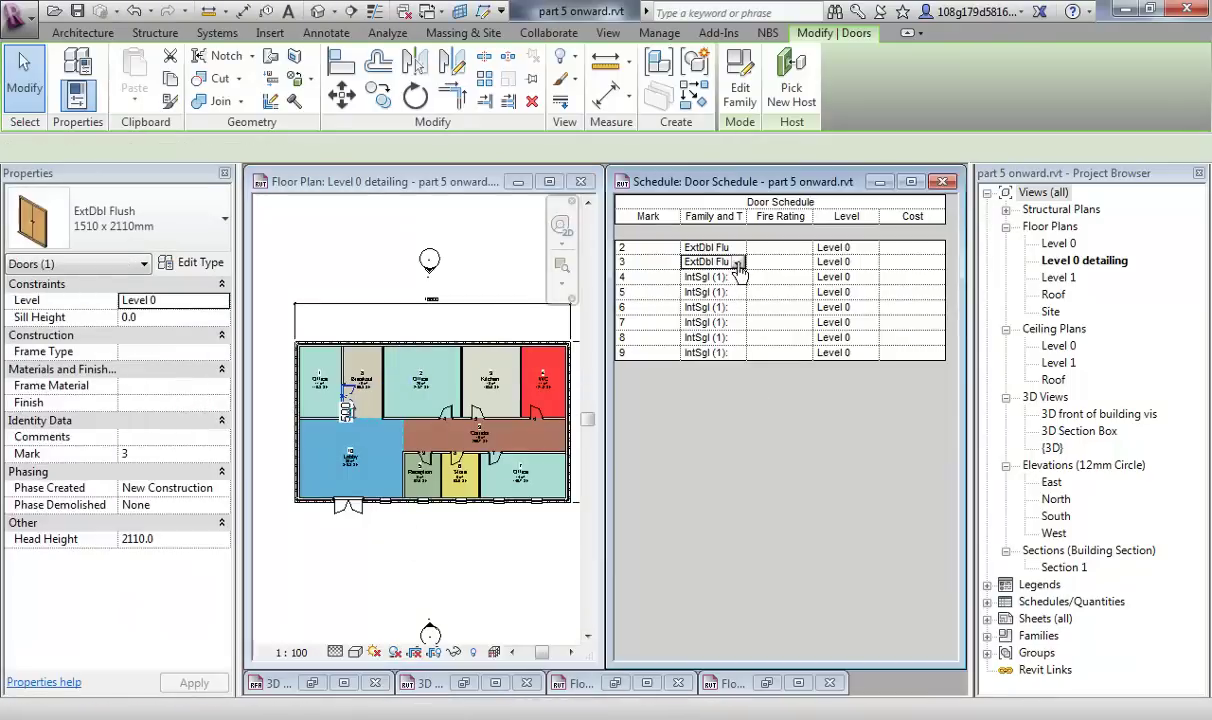
pyautogui.click(737, 261)
pyautogui.click(731, 318)
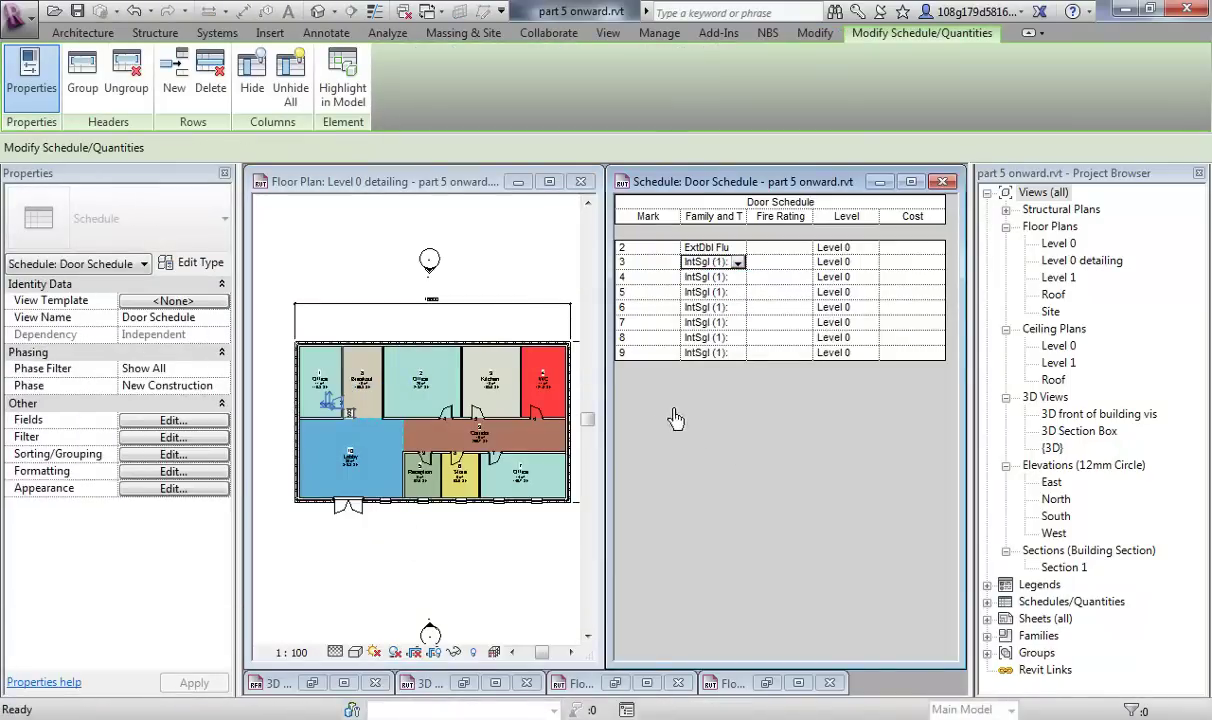
pyautogui.click(353, 281)
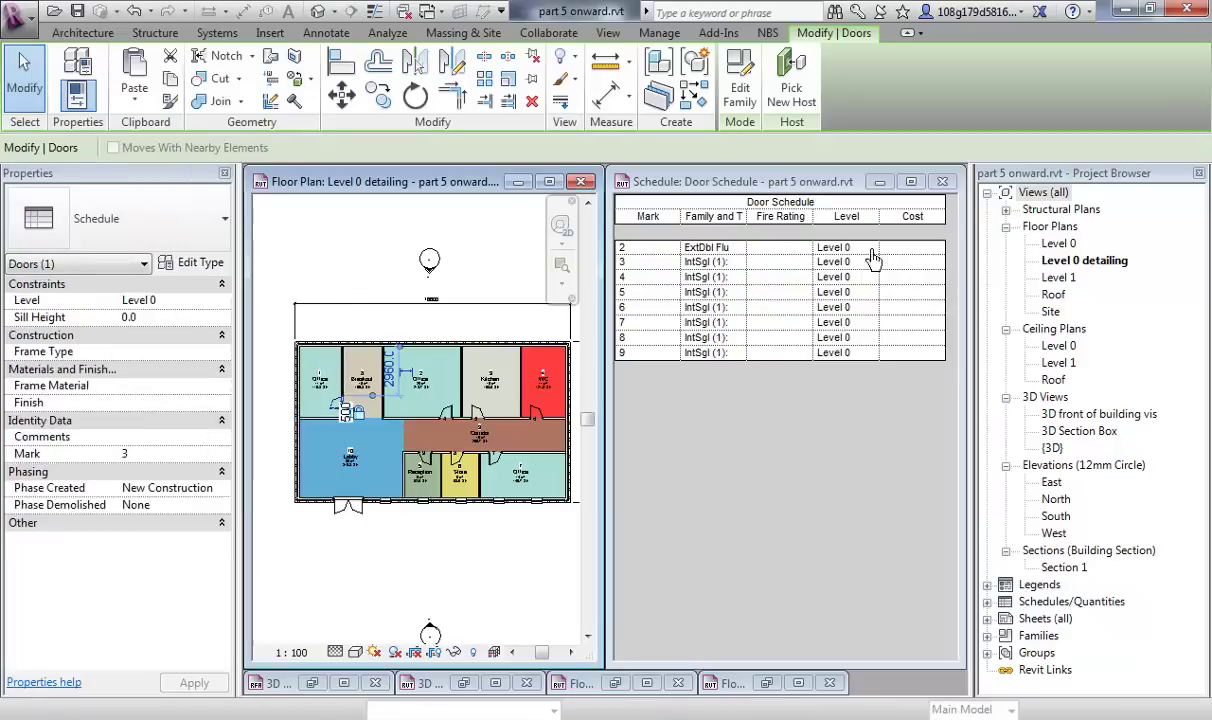
pyautogui.click(757, 188)
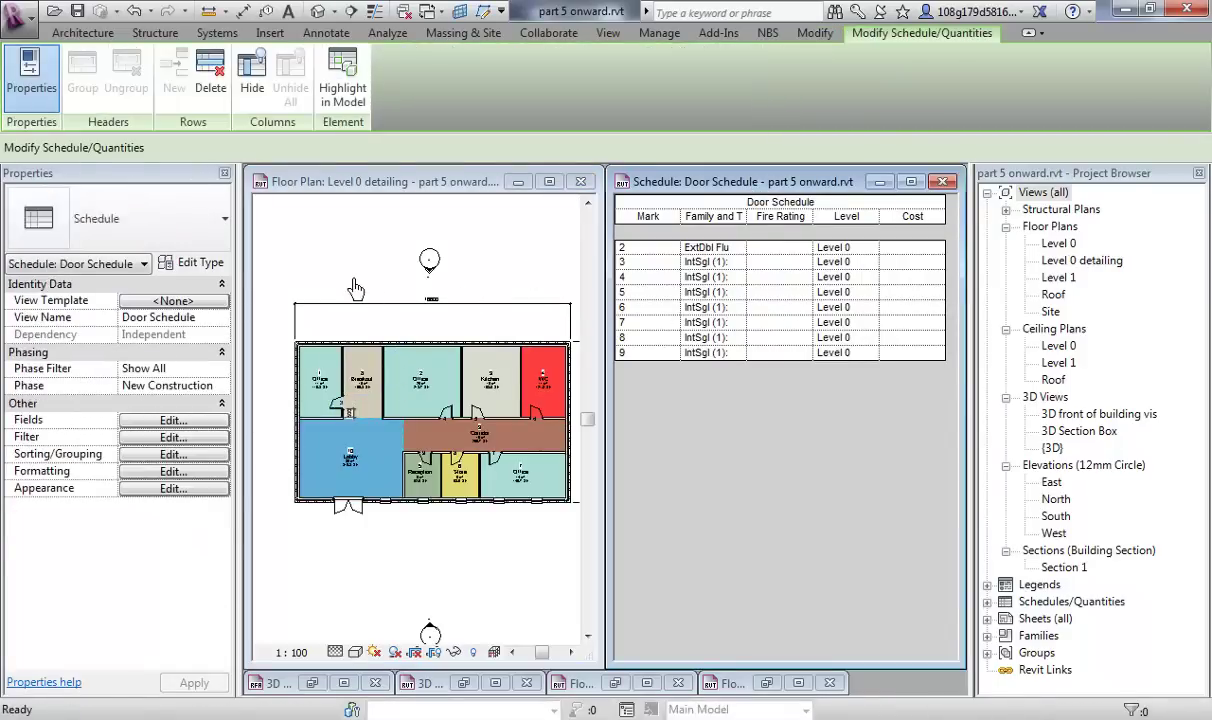
pyautogui.click(724, 190)
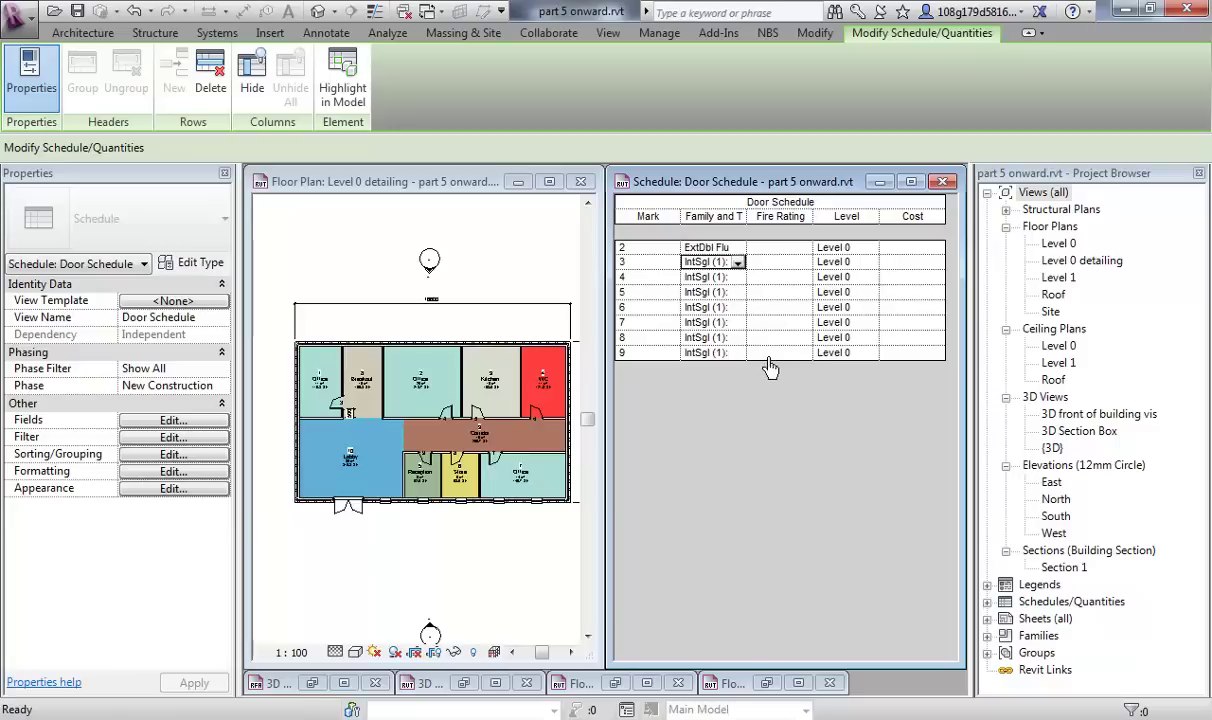
# - Set the IntSgl (1) door type's Fire Rating to 1 hour and Cost to 500.00
pyautogui.click(650, 263)
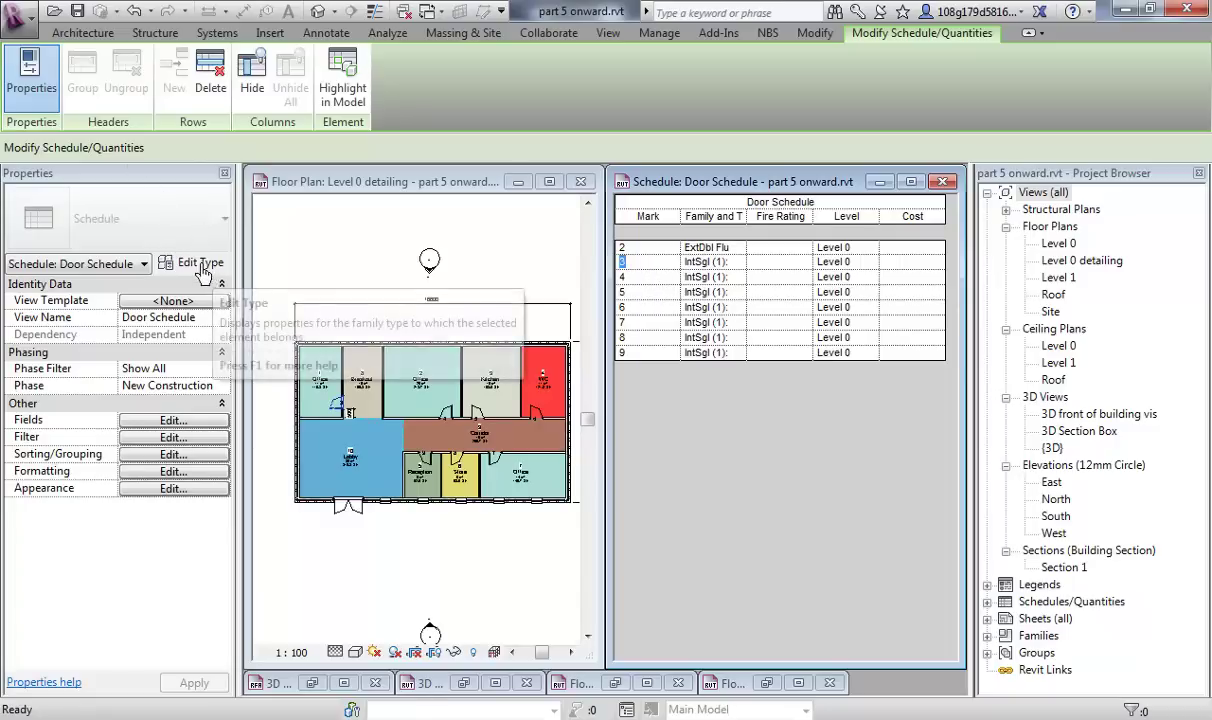
pyautogui.click(340, 414)
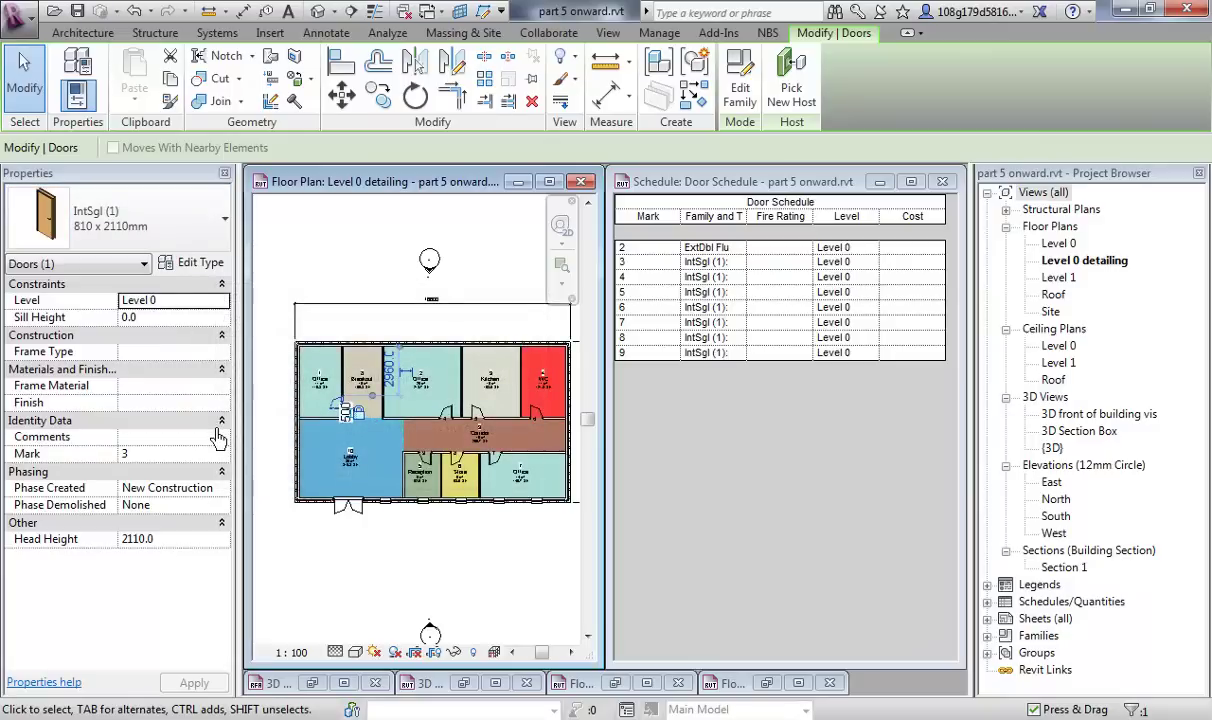
pyautogui.click(200, 263)
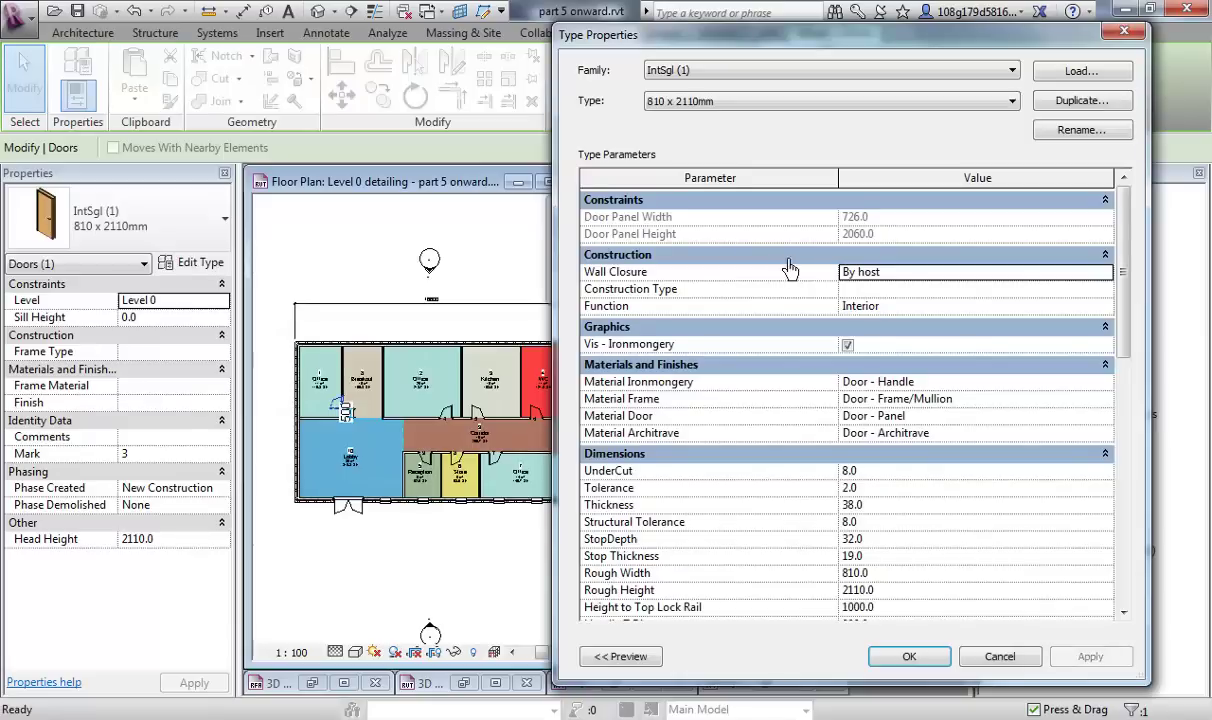
pyautogui.moveTo(1127, 273); pyautogui.dragTo(1120, 470)
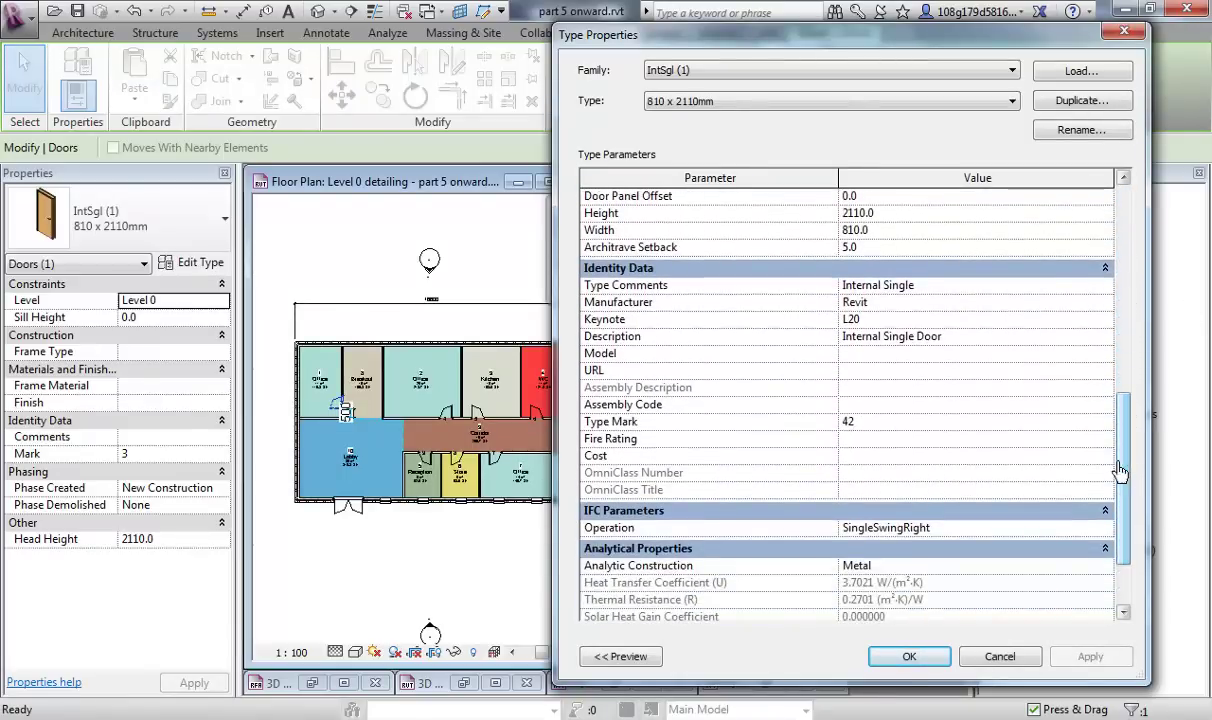
pyautogui.click(884, 442)
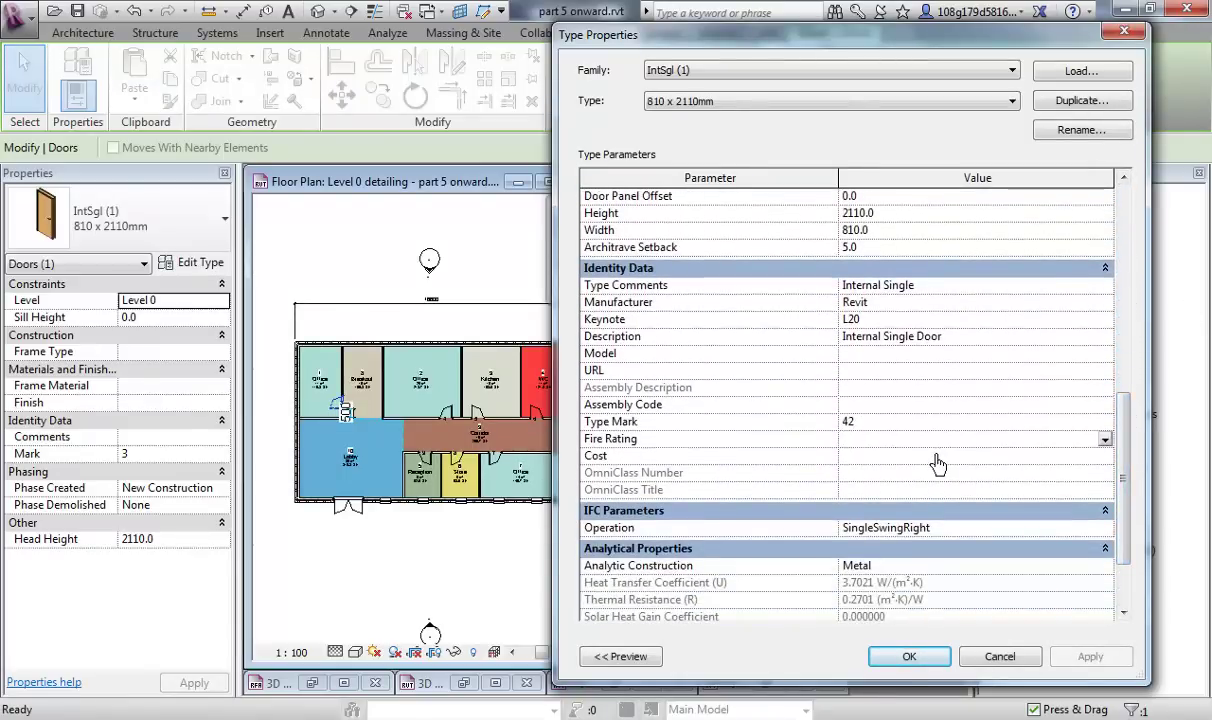
pyautogui.click(1105, 441)
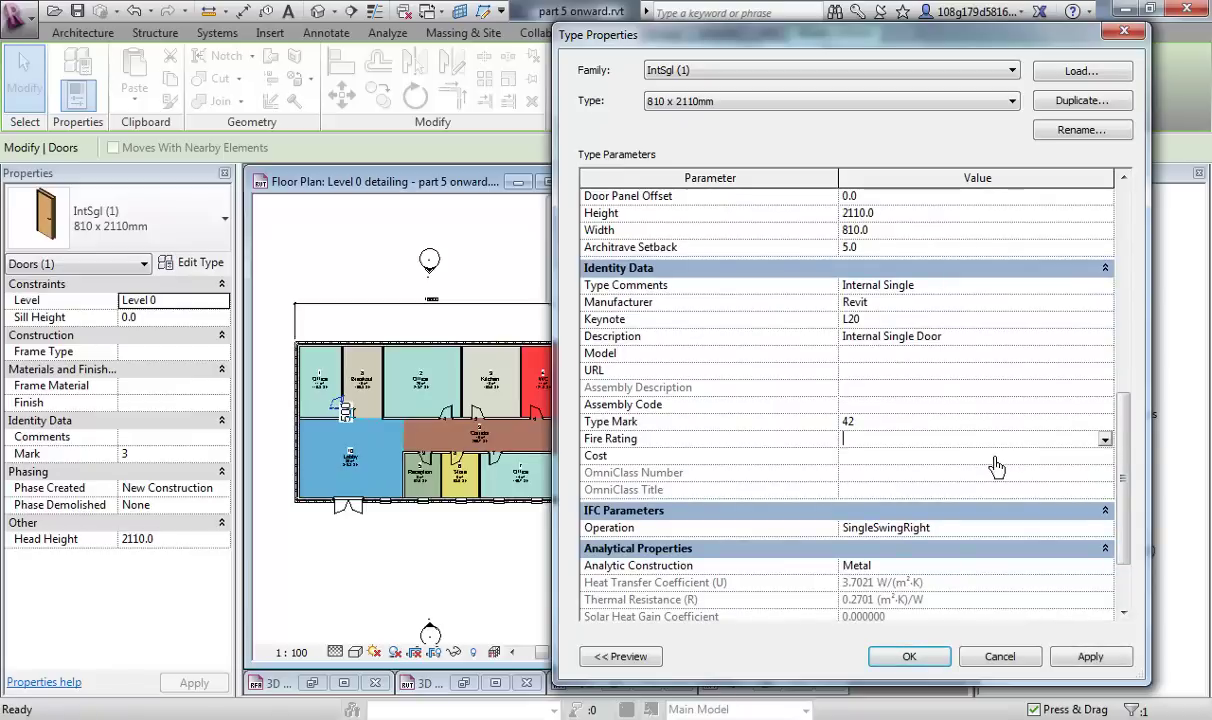
pyautogui.write('hour')
pyautogui.click(858, 455)
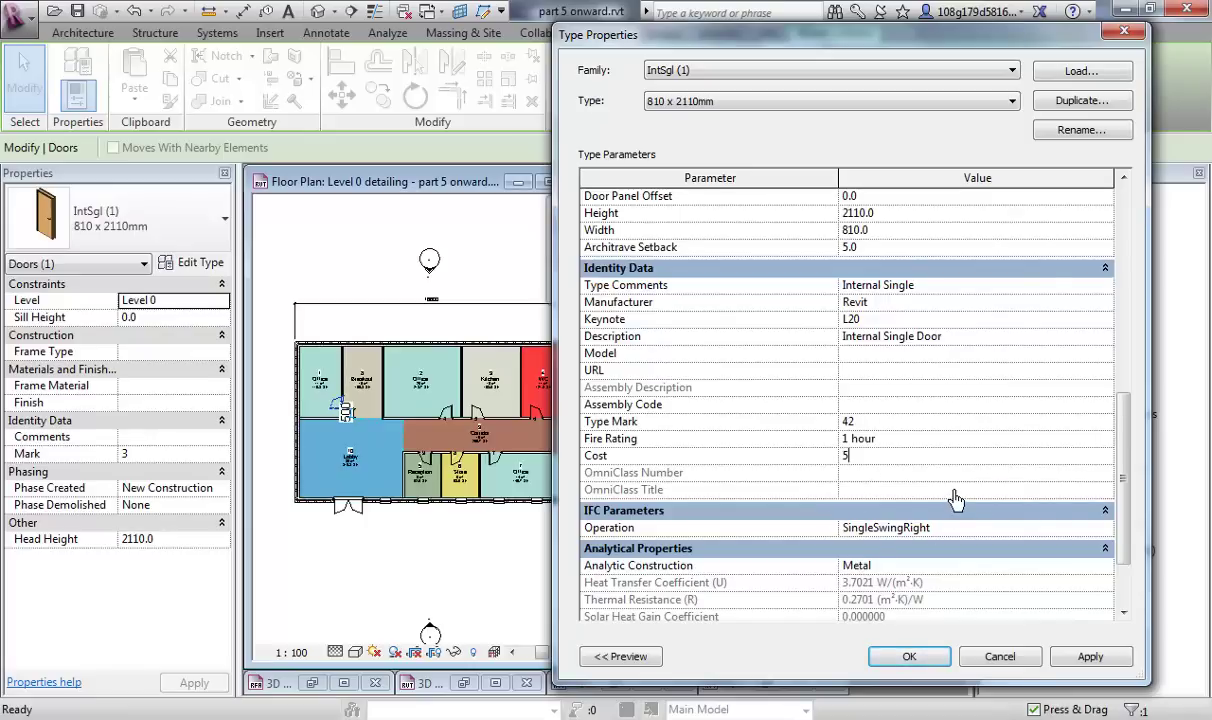
pyautogui.click(1090, 656)
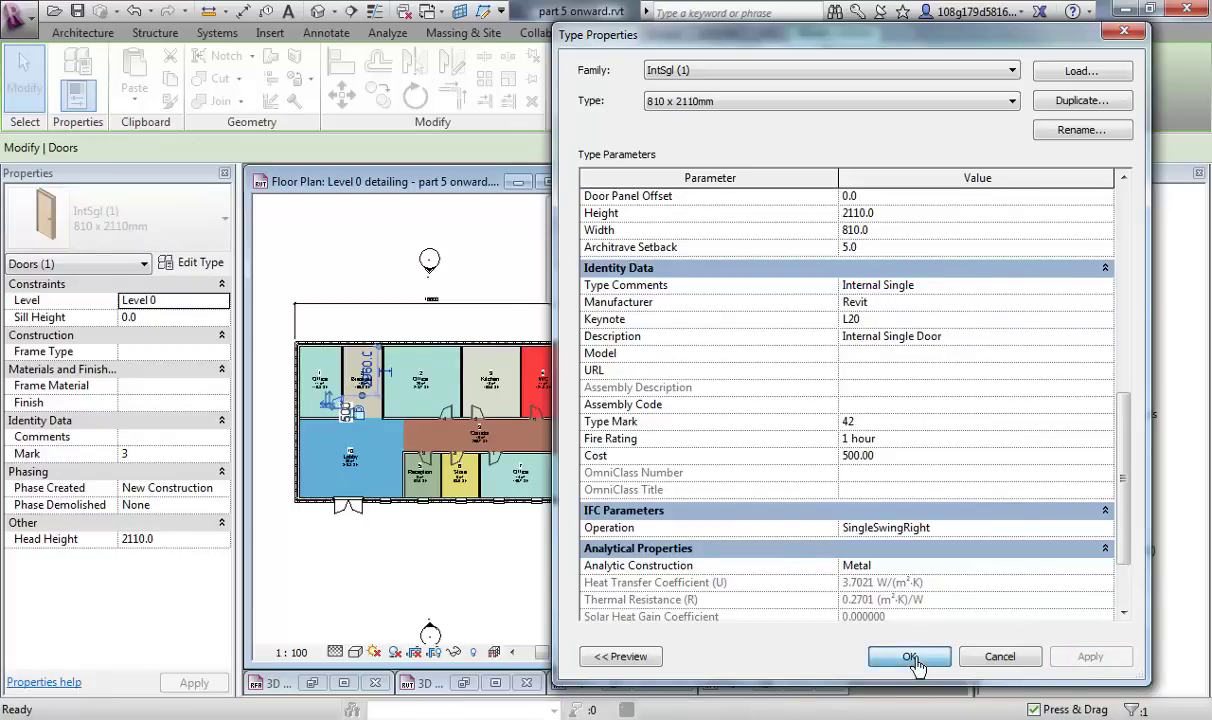
pyautogui.click(910, 657)
pyautogui.click(745, 420)
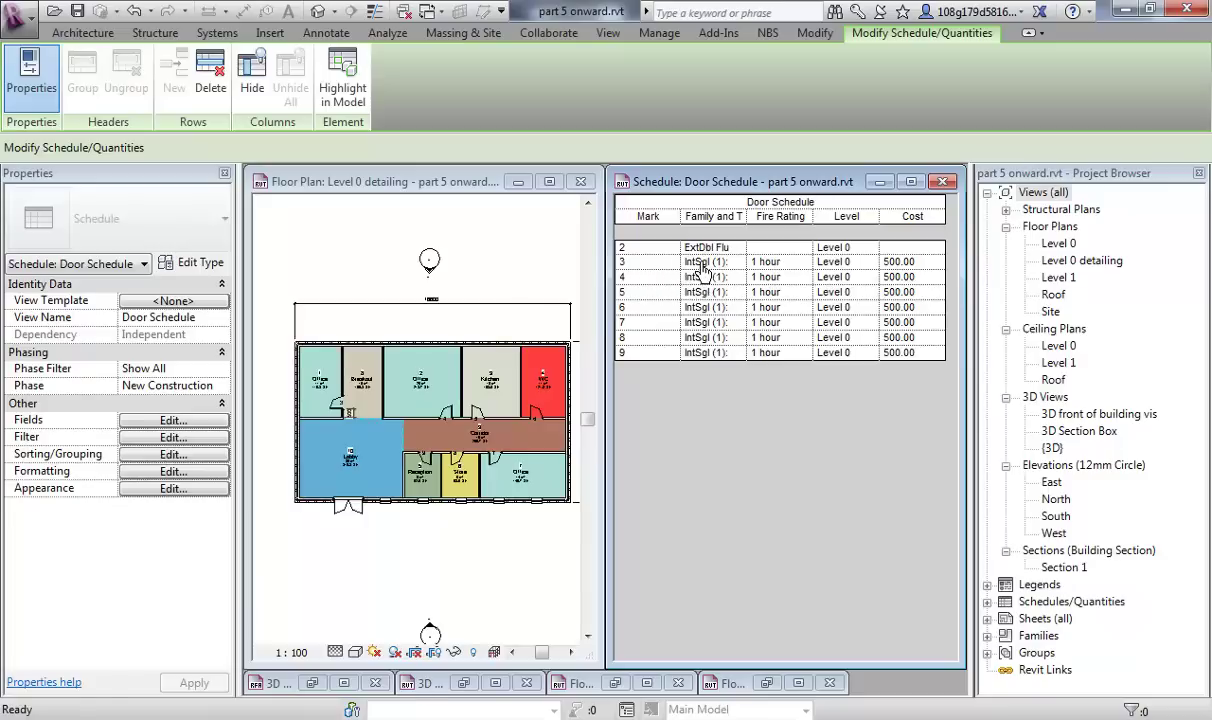
# - Widen the Door Schedule's Family and Type column so the type names fit
pyautogui.click(336, 410)
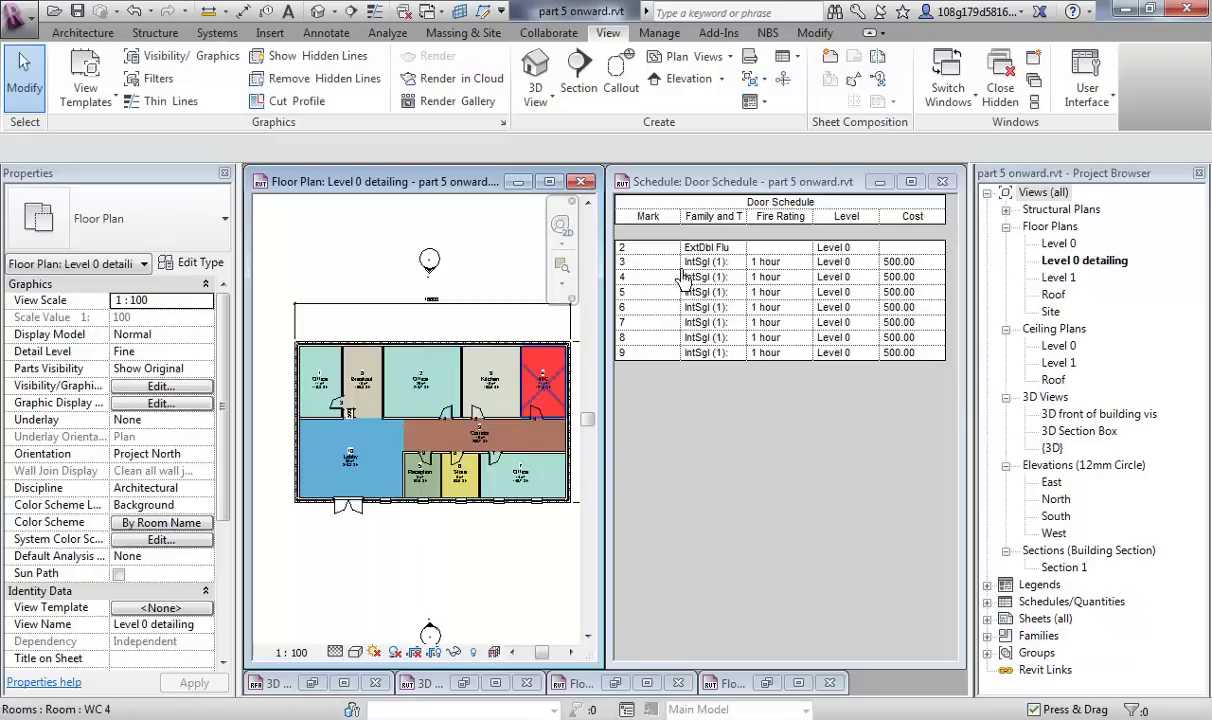
pyautogui.click(782, 220)
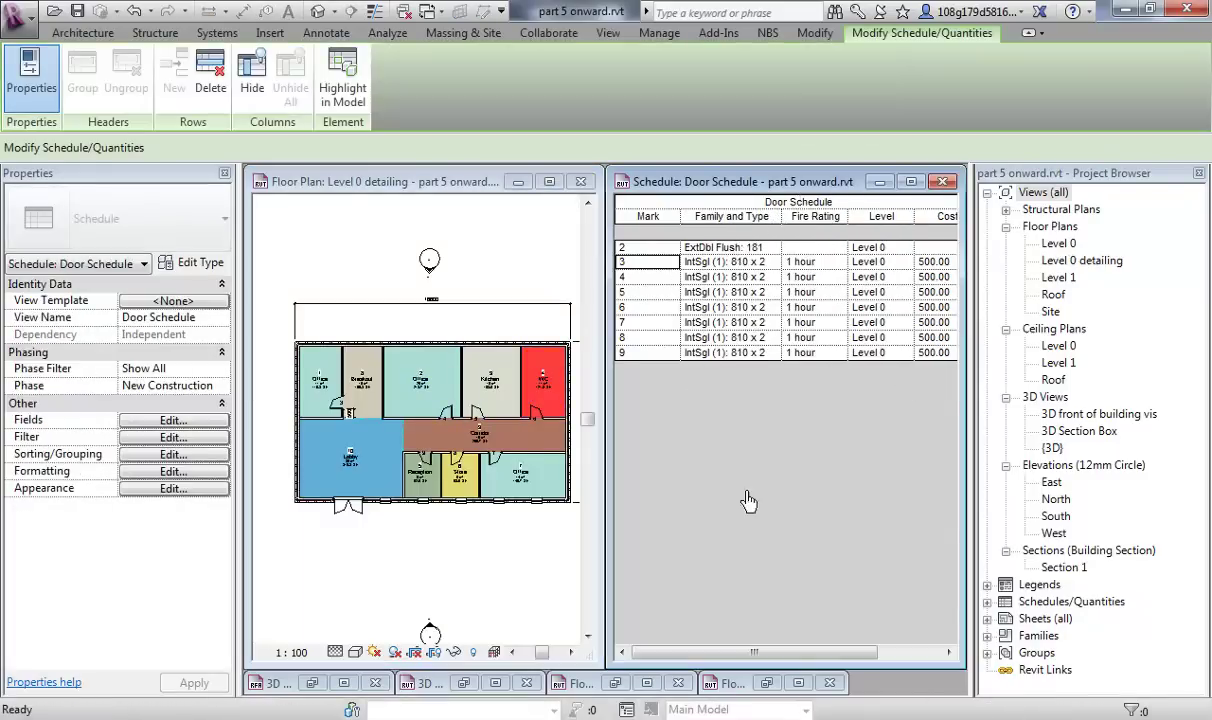
pyautogui.moveTo(760, 652); pyautogui.dragTo(872, 664)
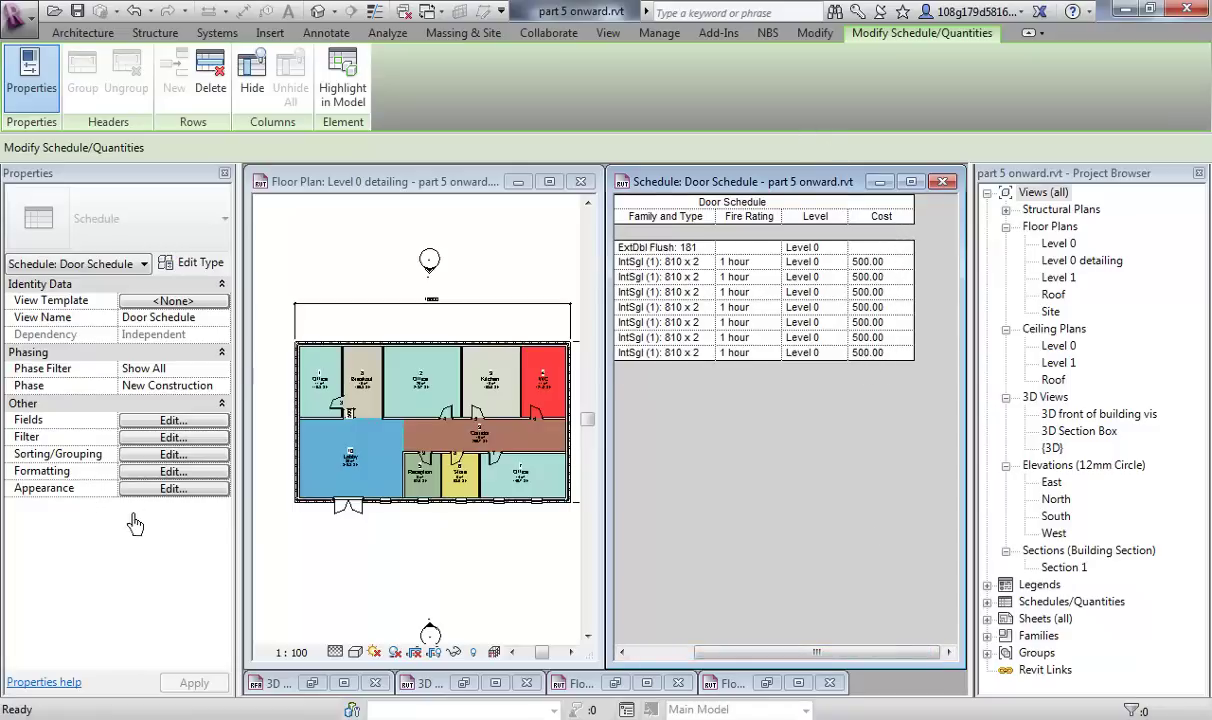
# - Enable grand totals and turn on Calculate totals for the Cost field
pyautogui.click(169, 420)
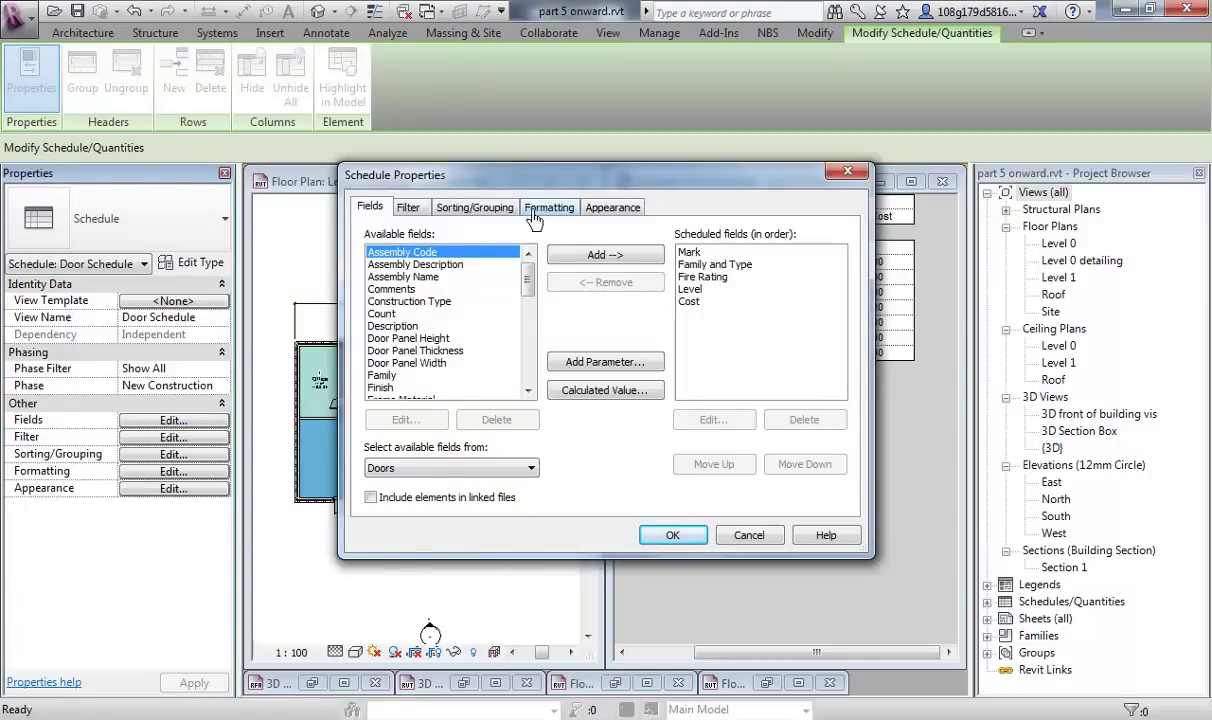
pyautogui.click(420, 217)
pyautogui.click(474, 214)
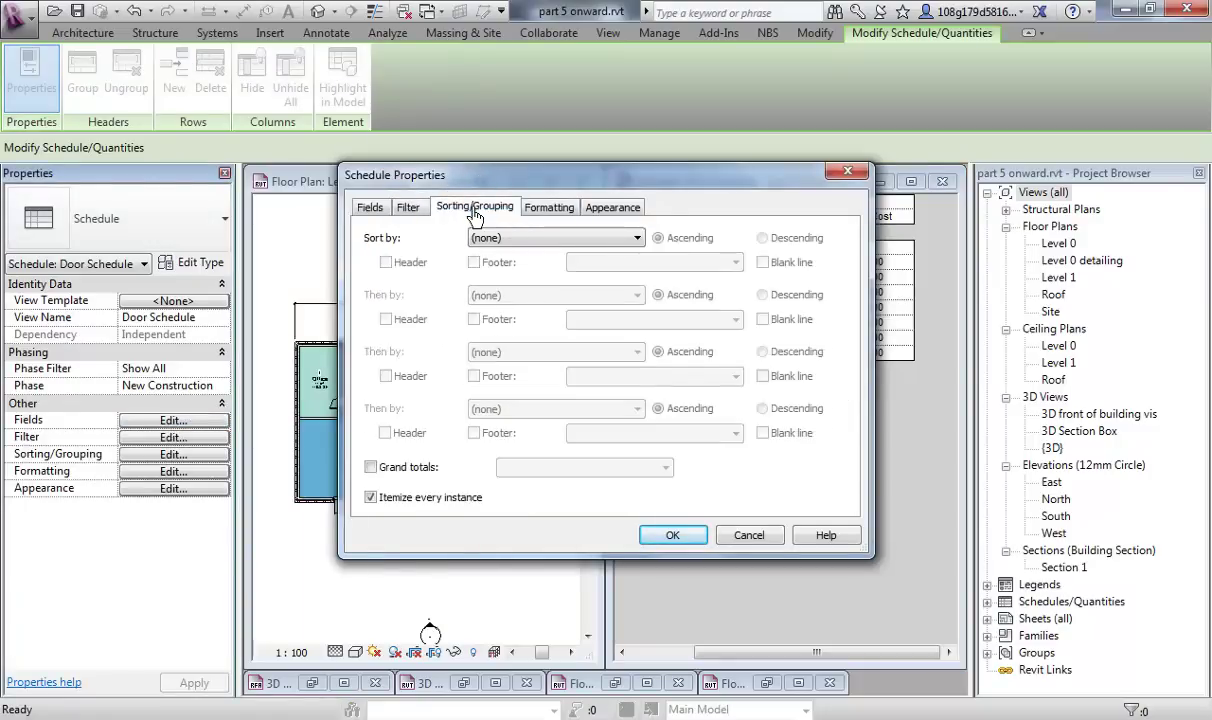
pyautogui.click(370, 467)
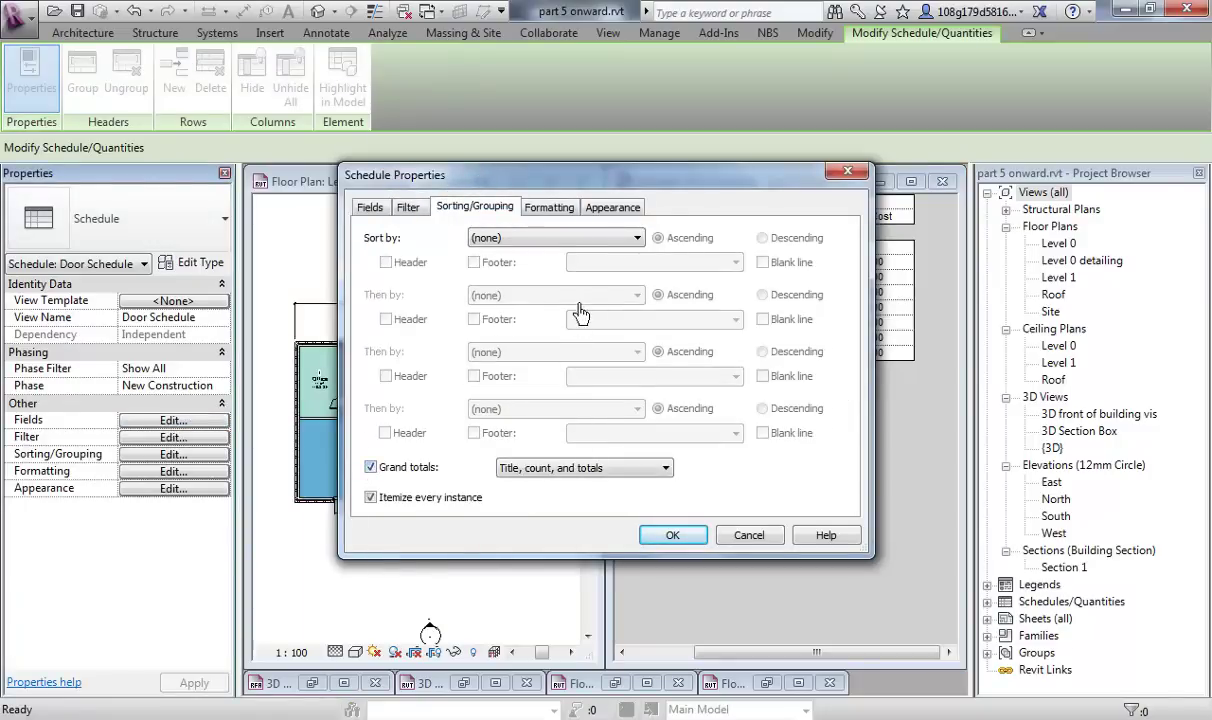
pyautogui.click(552, 214)
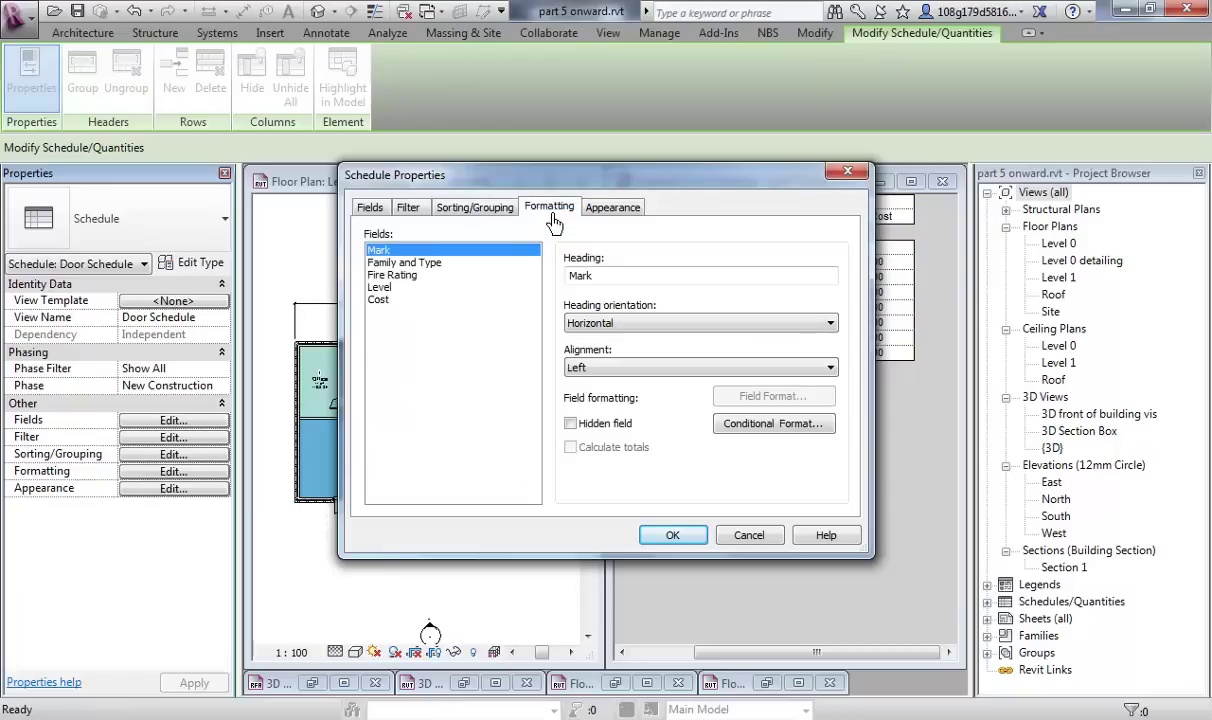
pyautogui.click(374, 300)
pyautogui.click(571, 449)
pyautogui.click(678, 533)
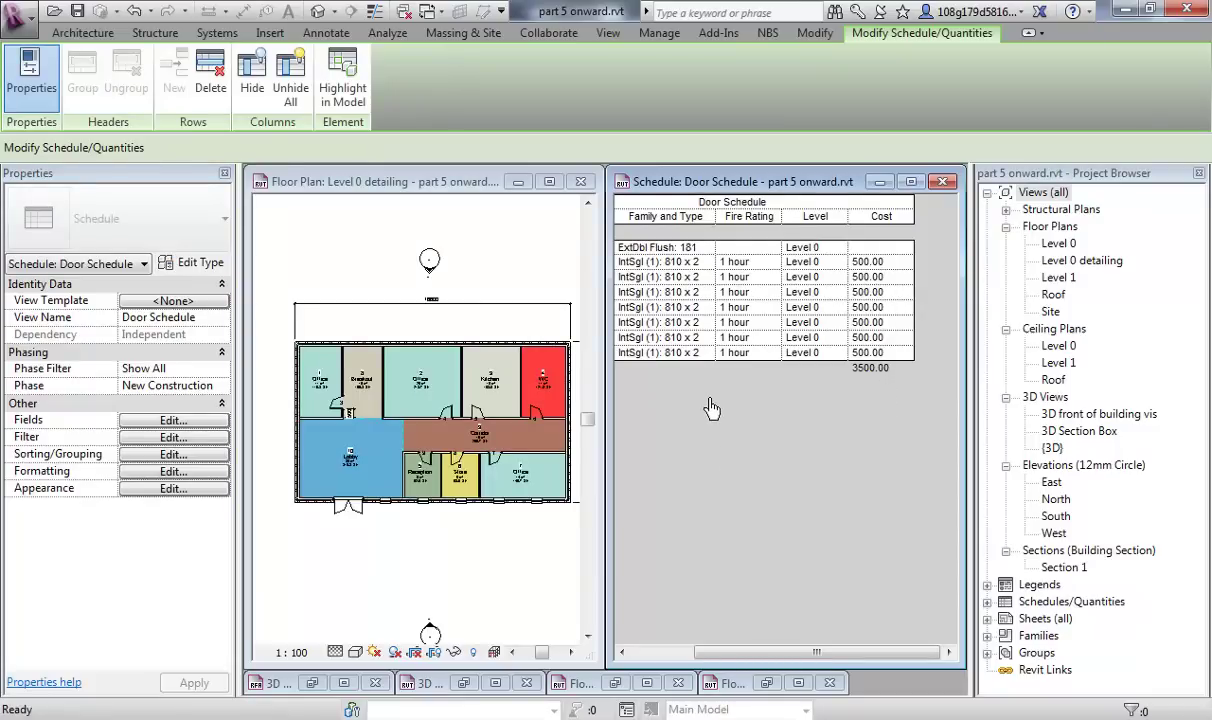
# - From the Project Browser's Schedules/Quantities list, open the Room Schedule showing room numbers 1–10
pyautogui.click(519, 282)
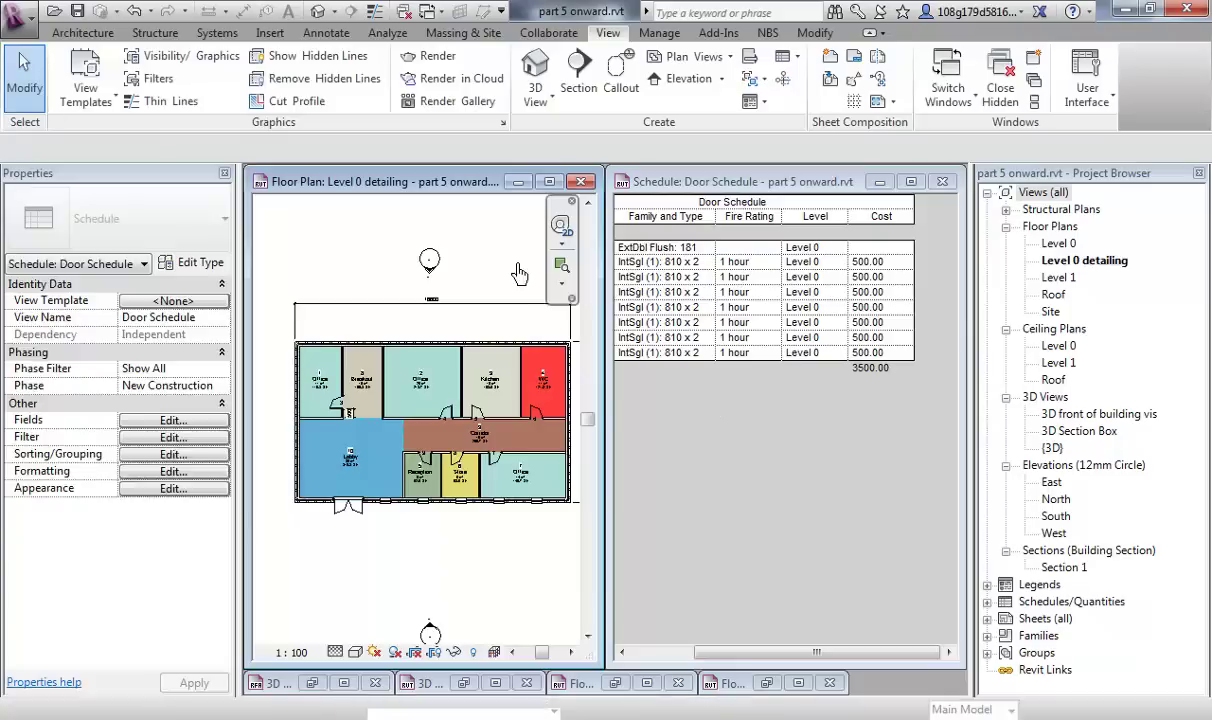
pyautogui.click(650, 205)
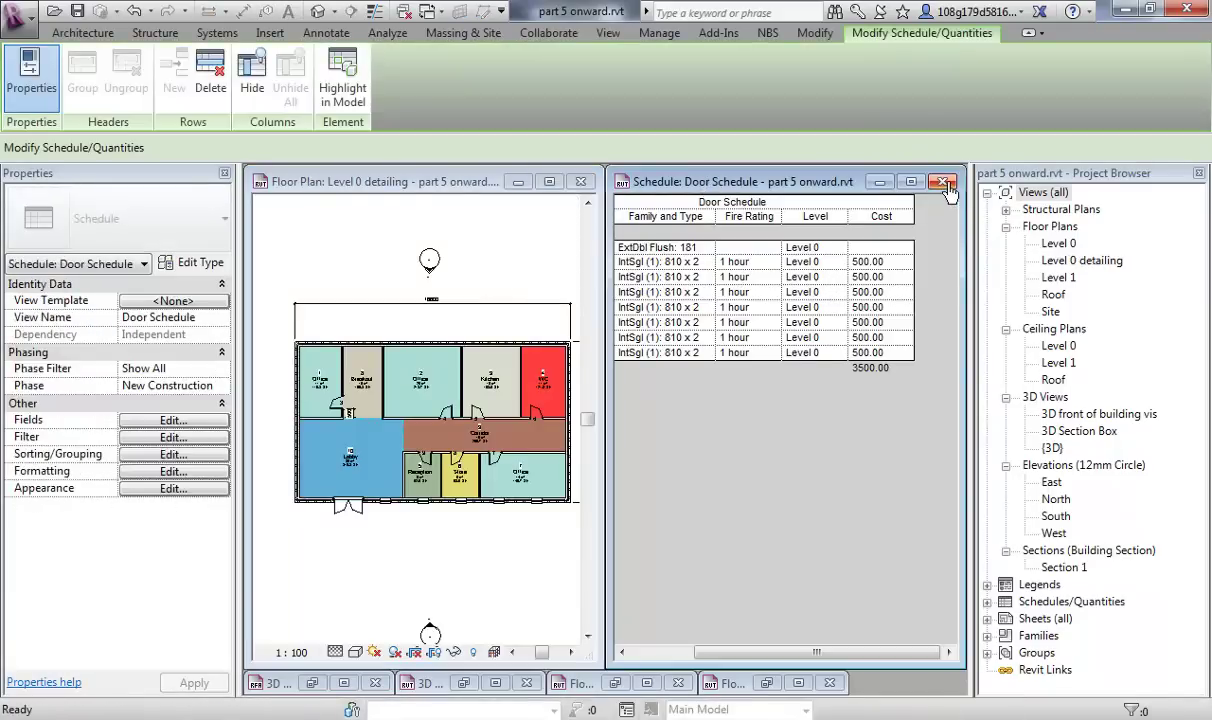
pyautogui.click(1094, 490)
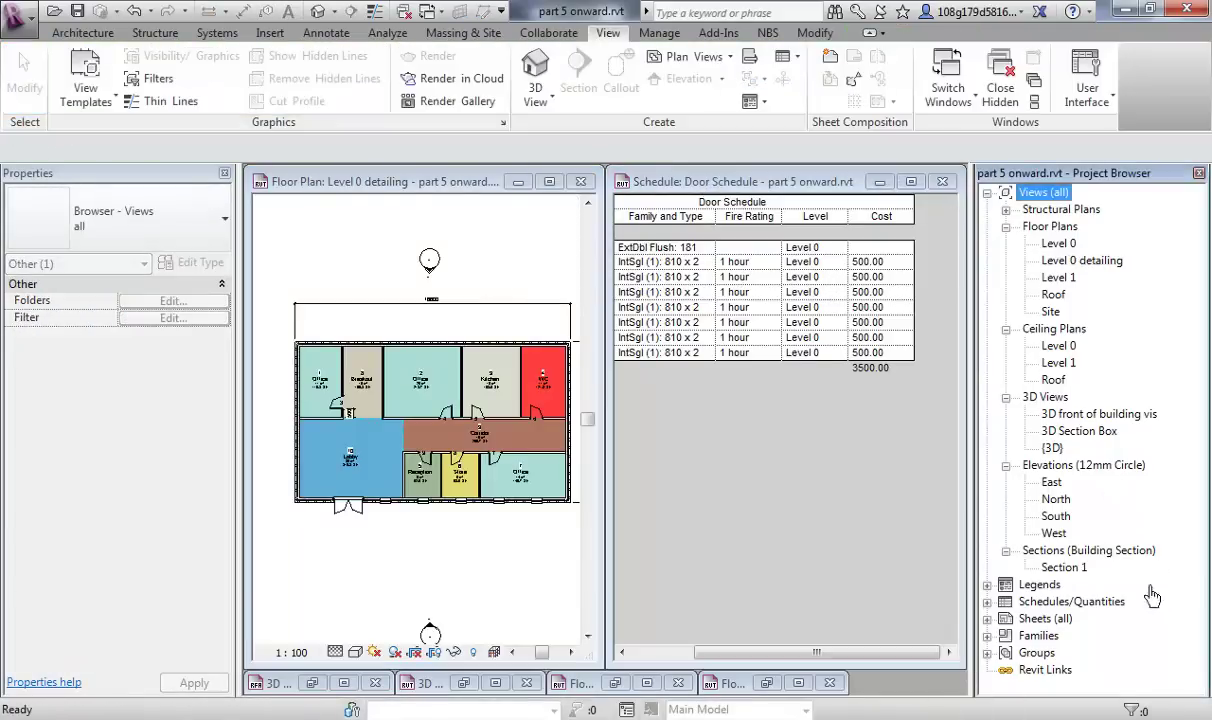
pyautogui.click(987, 601)
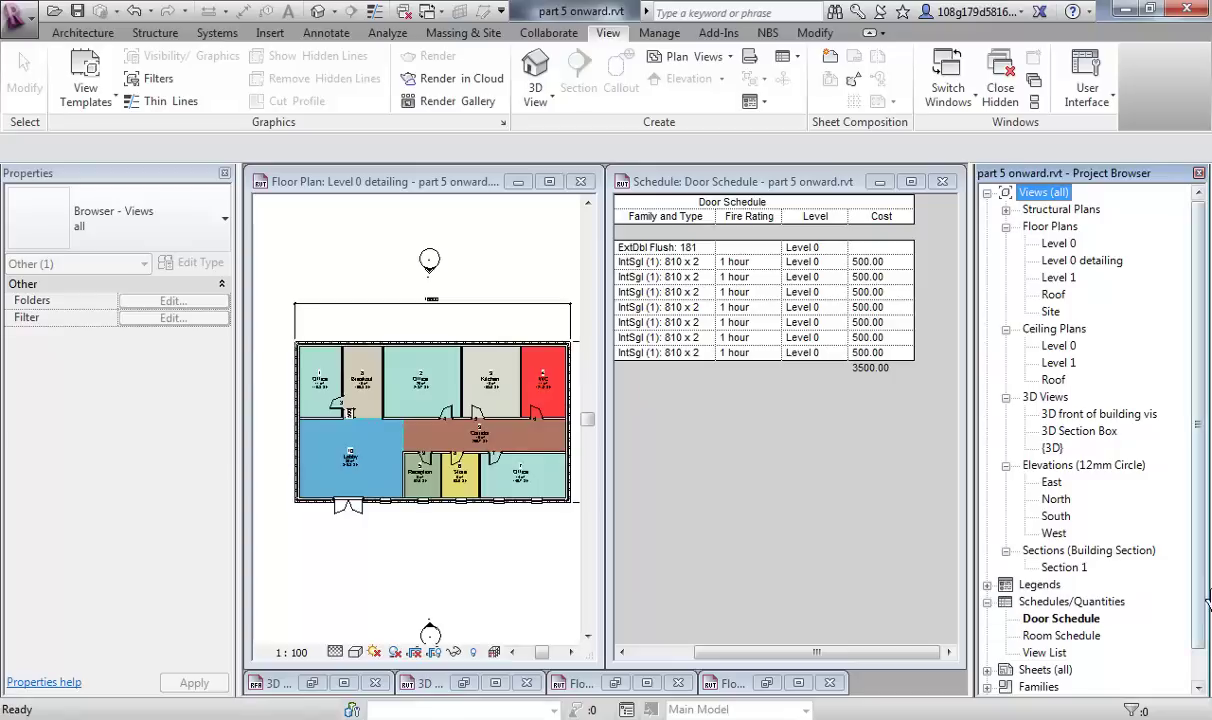
pyautogui.scroll(-2, 1203, 590)
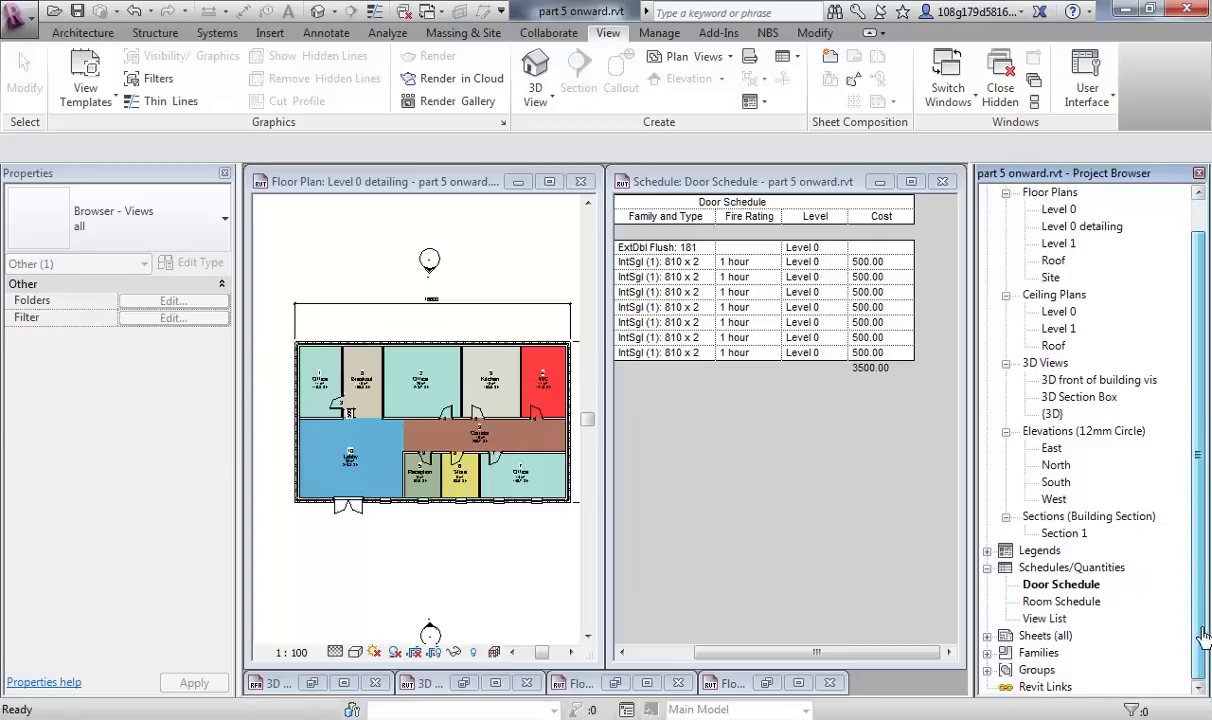
pyautogui.doubleClick(1065, 602)
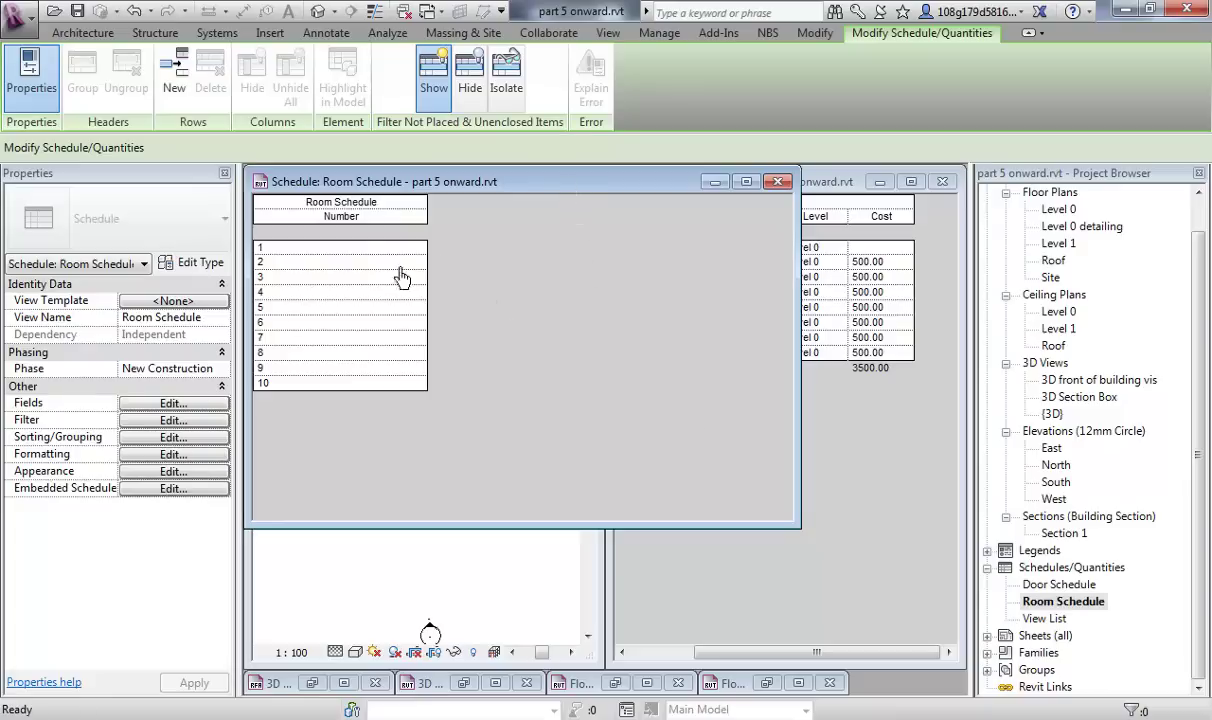
# - Add the Volume, Area, Level and Name fields to the Room Schedule
pyautogui.click(174, 404)
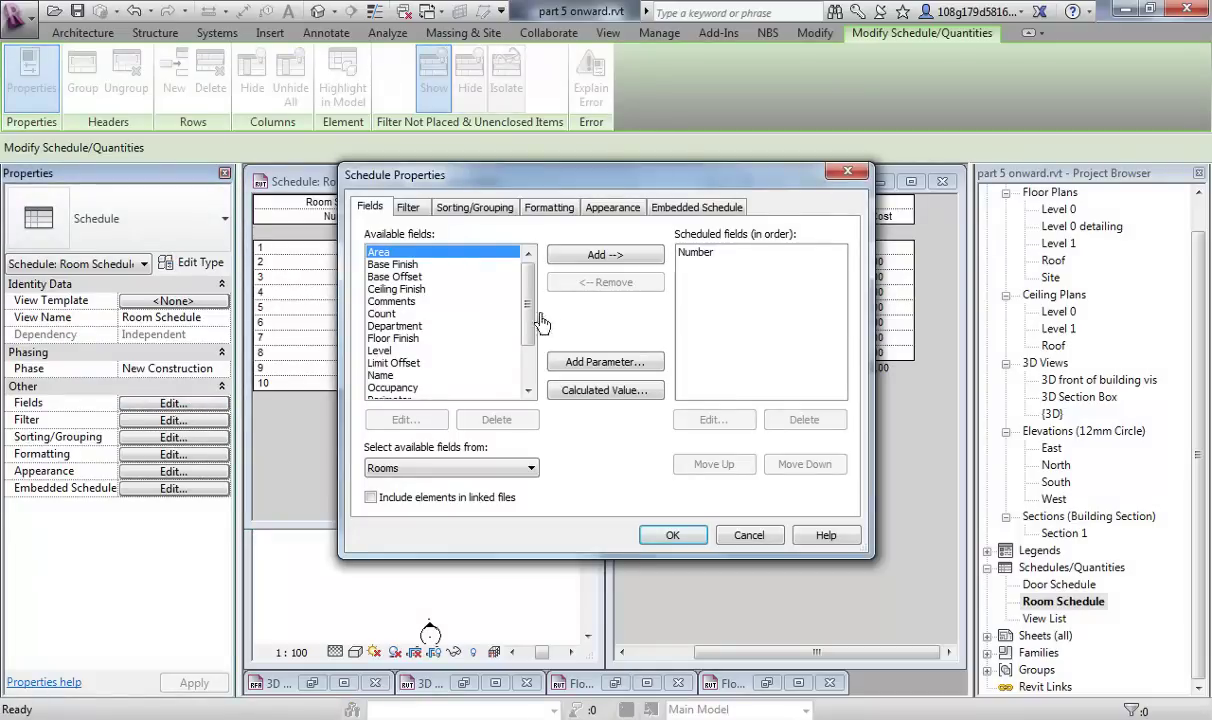
pyautogui.moveTo(529, 309); pyautogui.dragTo(533, 354)
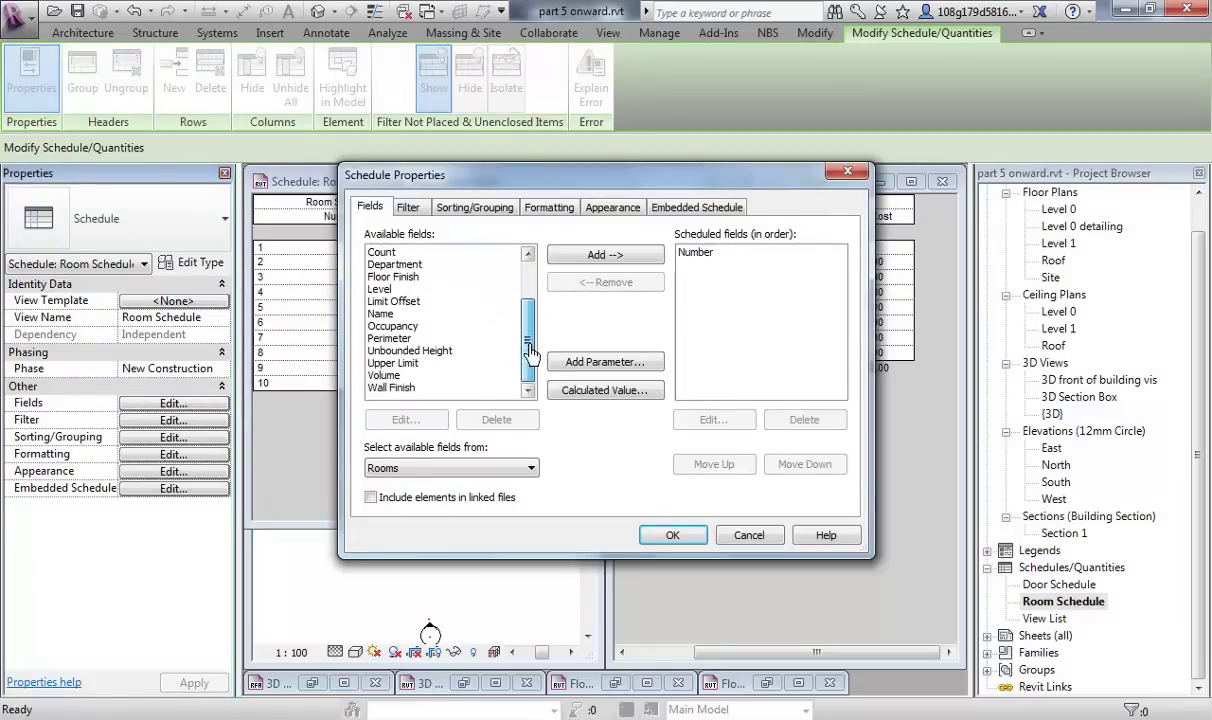
pyautogui.click(387, 378)
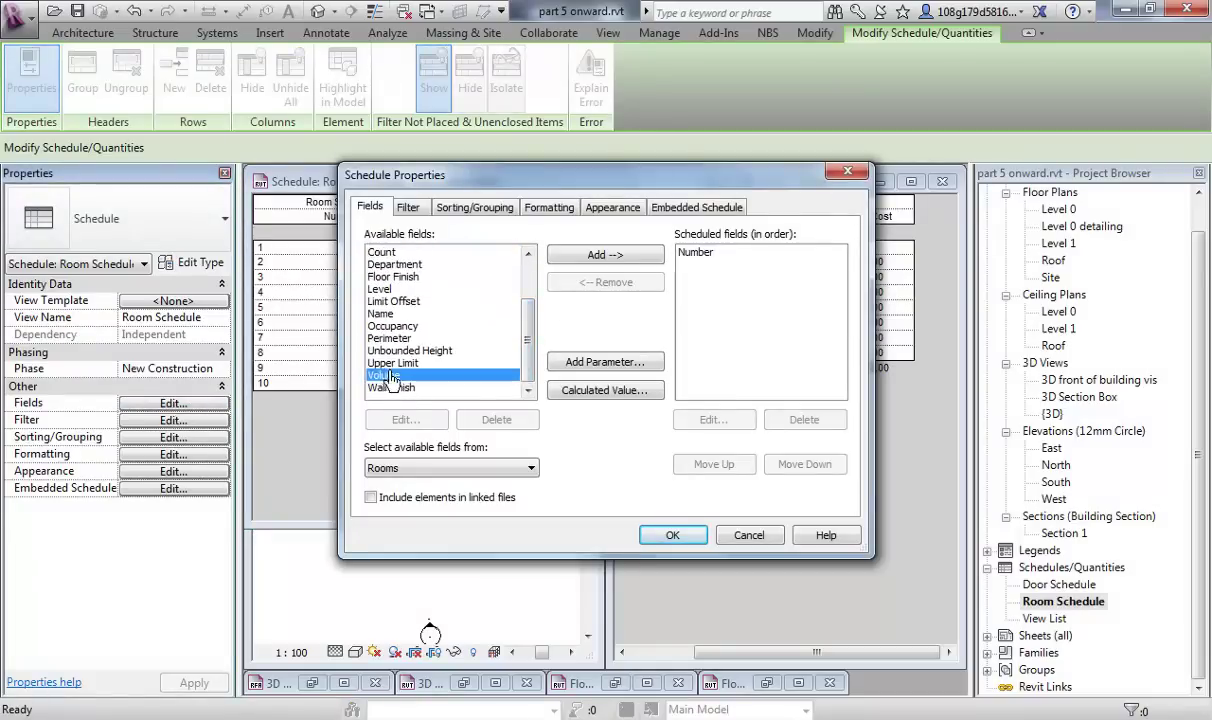
pyautogui.click(590, 255)
pyautogui.moveTo(530, 338); pyautogui.dragTo(530, 292)
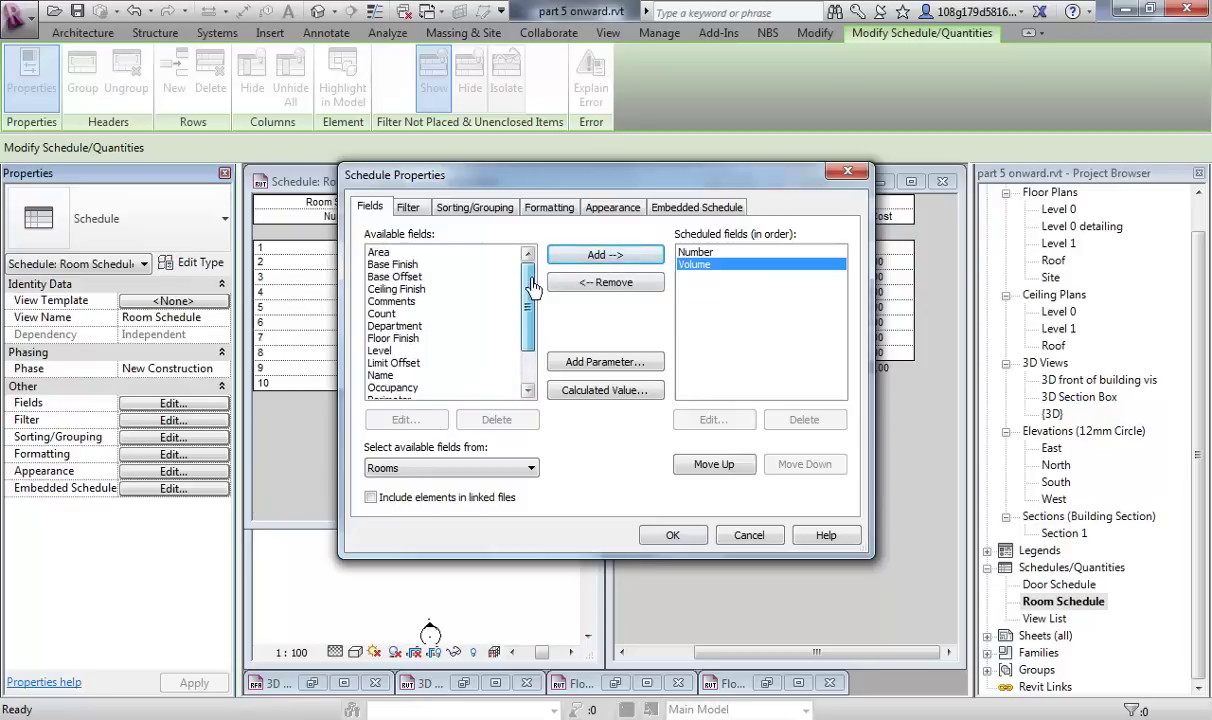
pyautogui.click(395, 252)
pyautogui.click(596, 257)
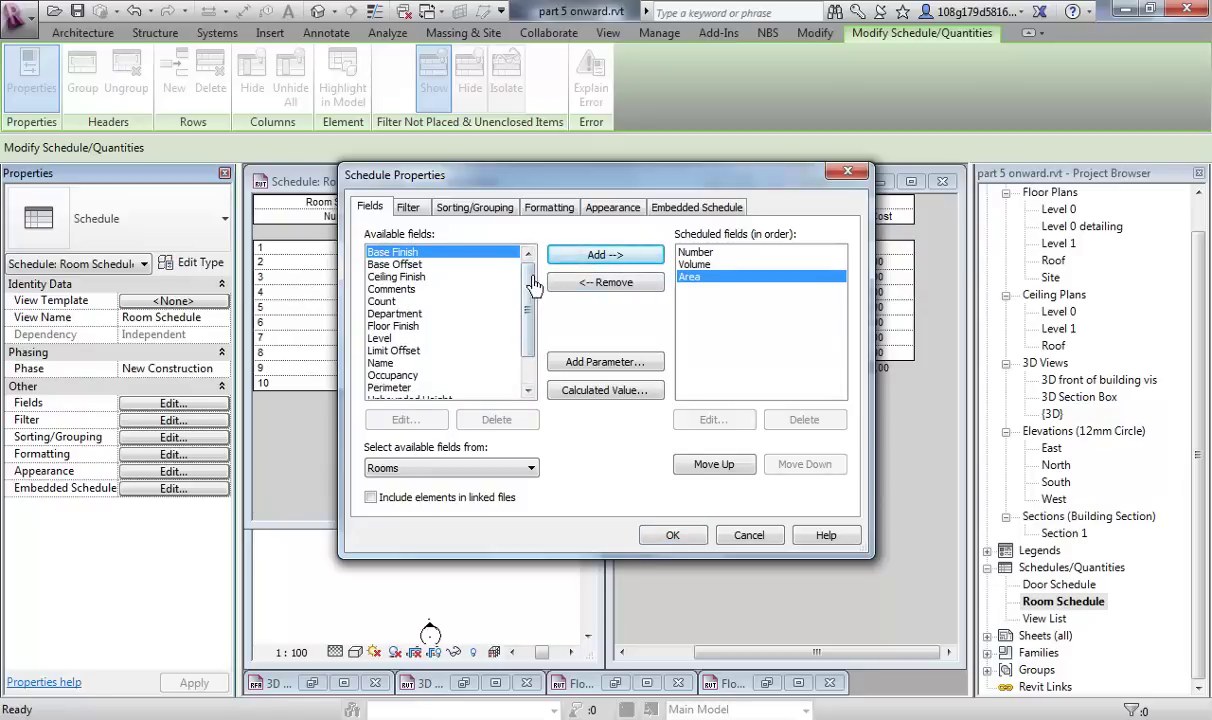
pyautogui.moveTo(529, 286); pyautogui.dragTo(529, 301)
pyautogui.click(384, 313)
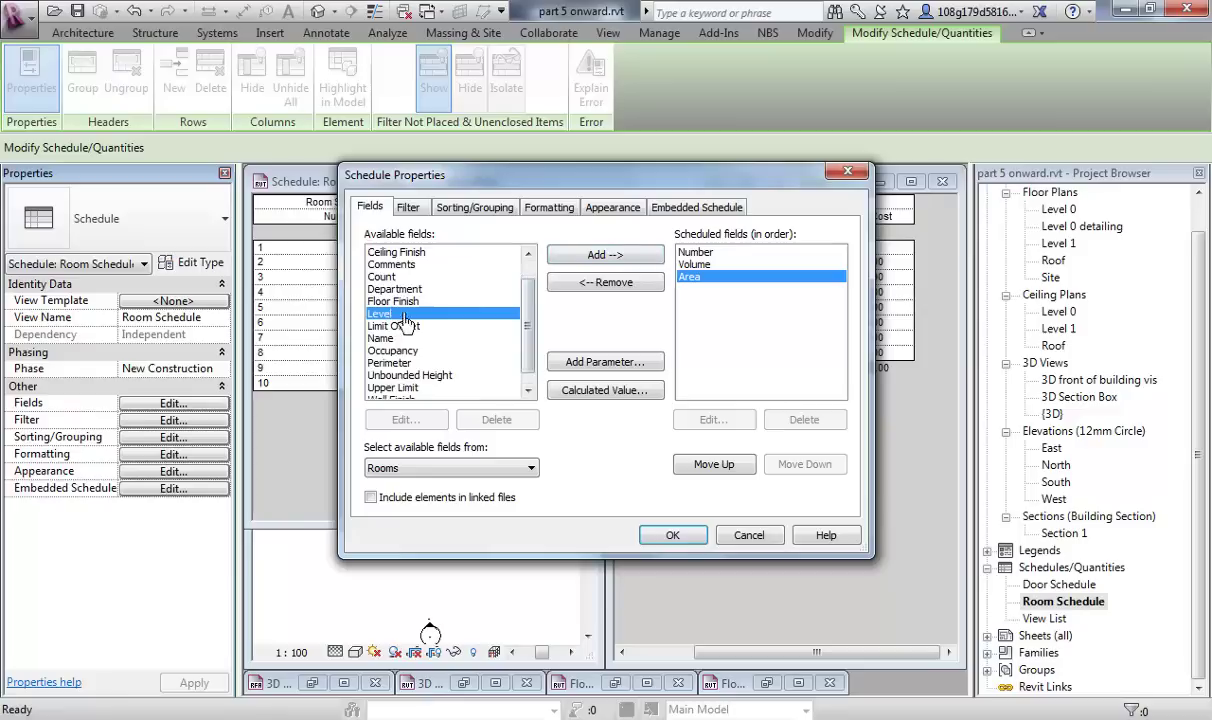
pyautogui.click(604, 256)
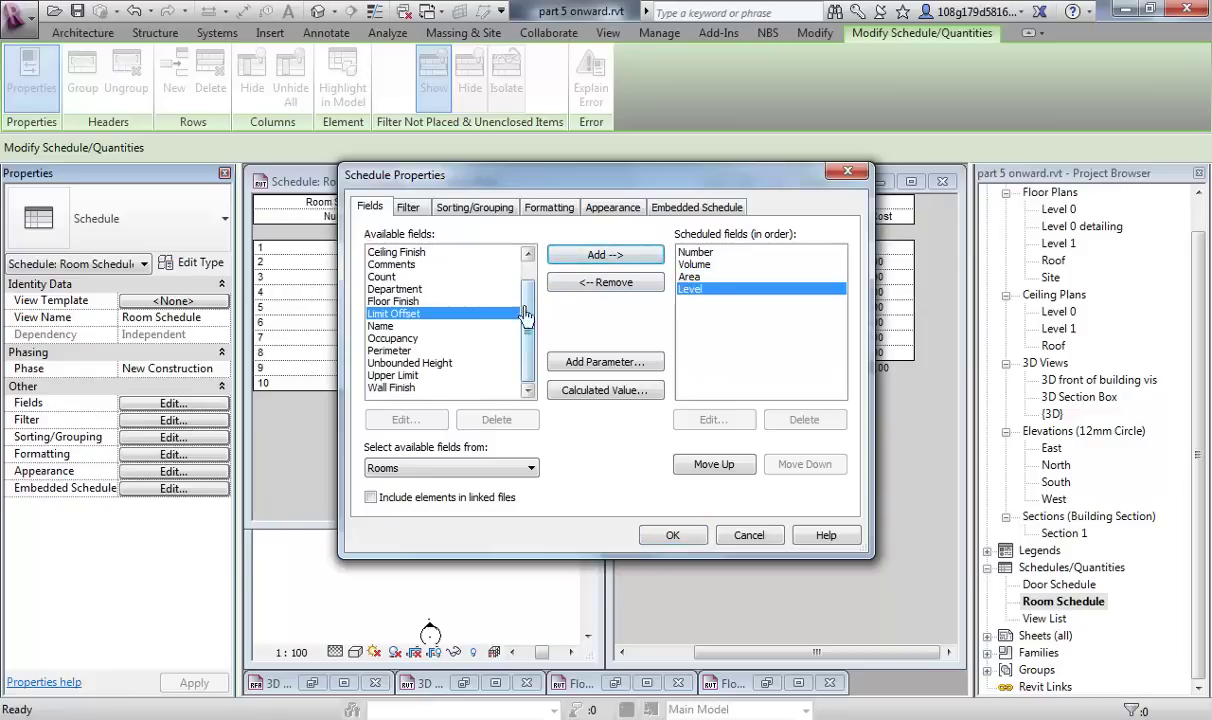
pyautogui.click(490, 325)
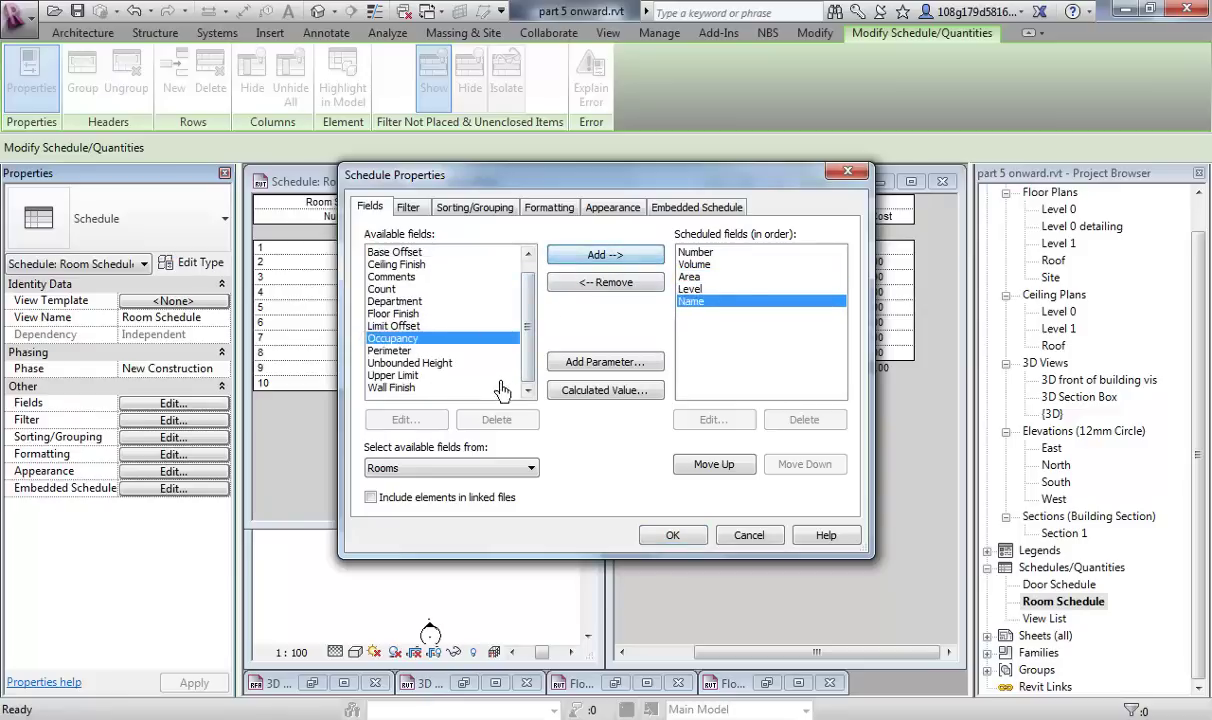
# - Reorder the fields so Name follows Number and Area precedes Volume, then confirm
pyautogui.click(714, 467)
pyautogui.click(714, 467)
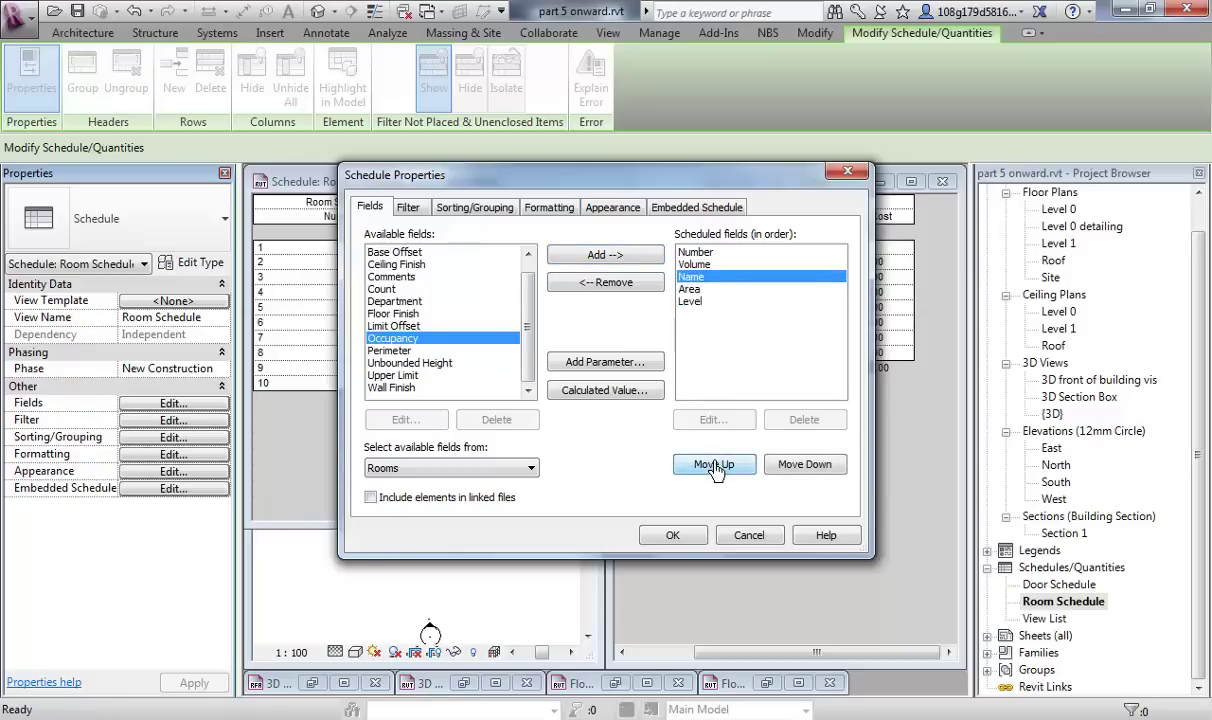
pyautogui.click(714, 467)
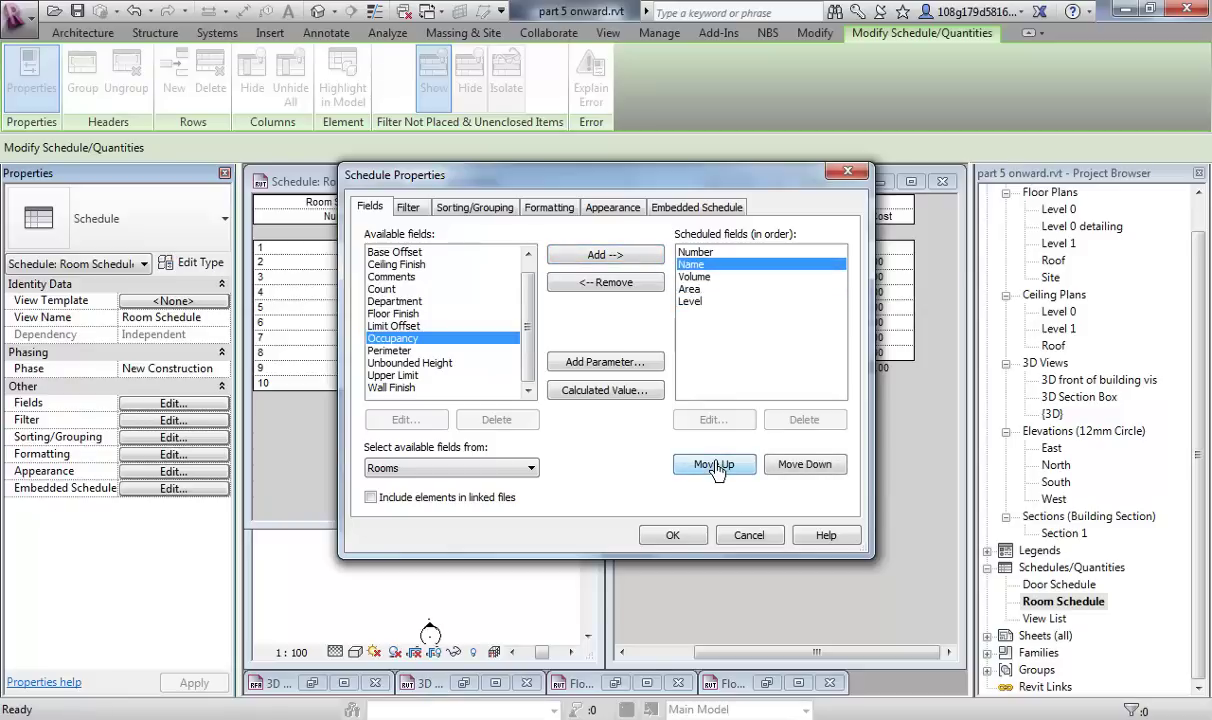
pyautogui.click(692, 290)
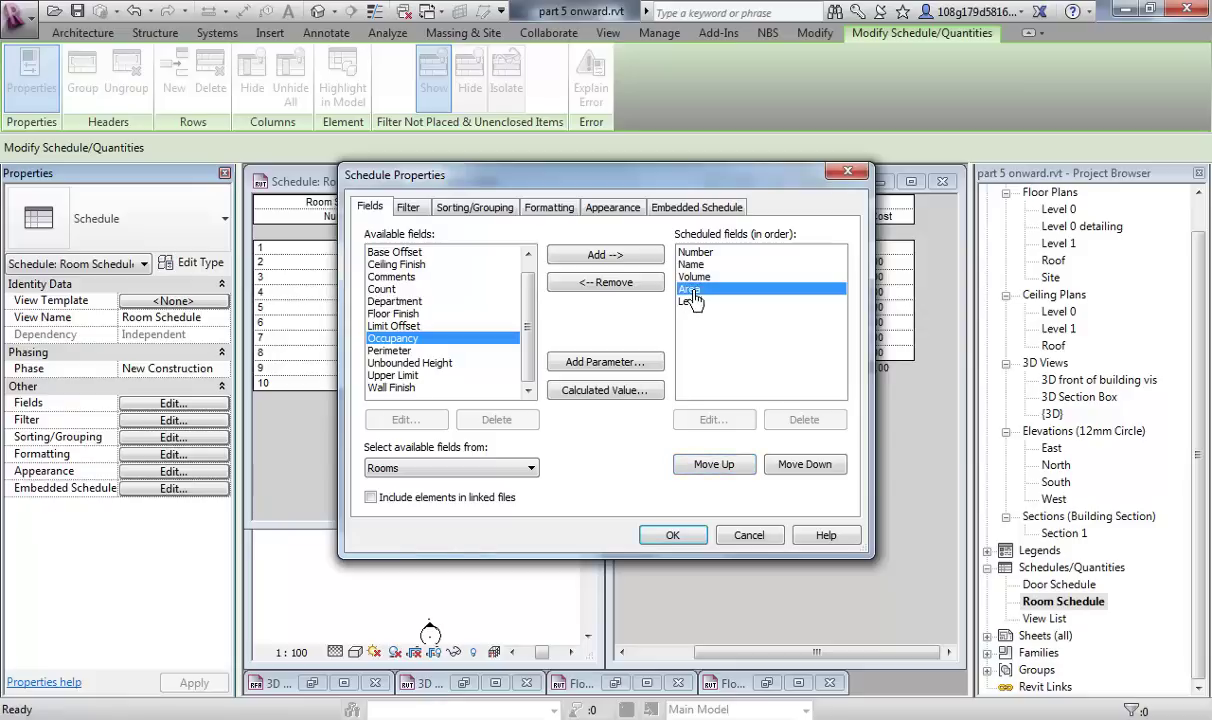
pyautogui.click(723, 466)
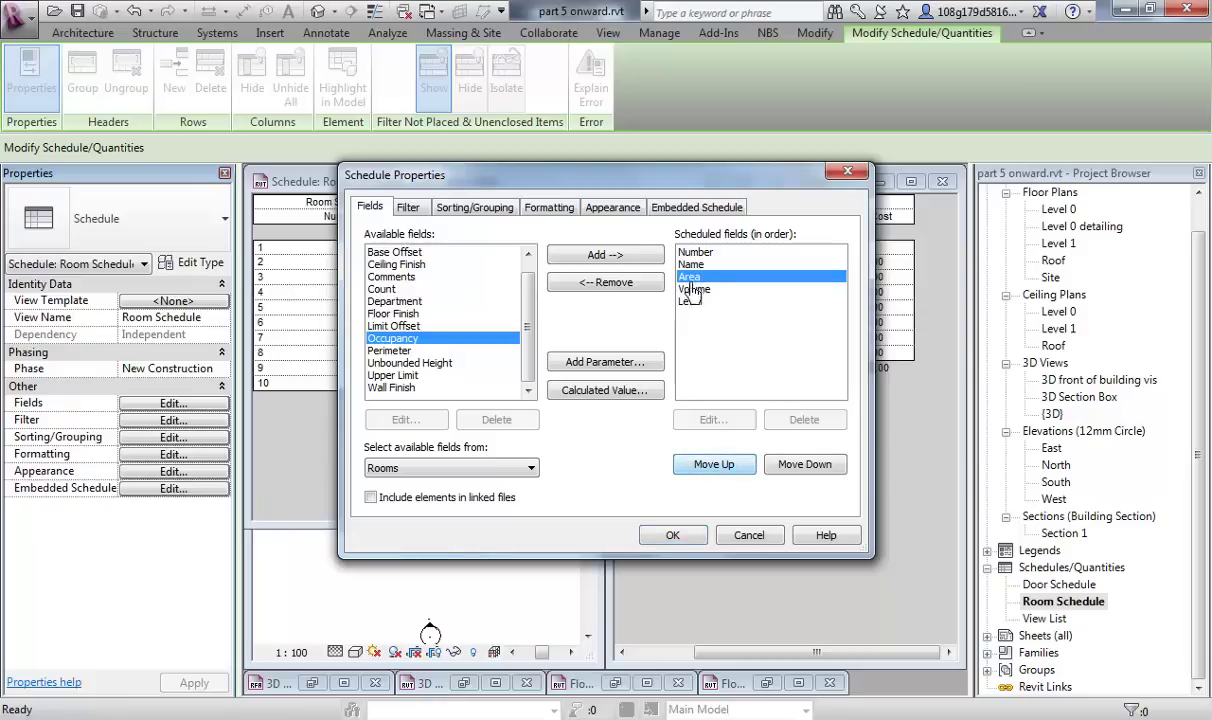
pyautogui.click(690, 537)
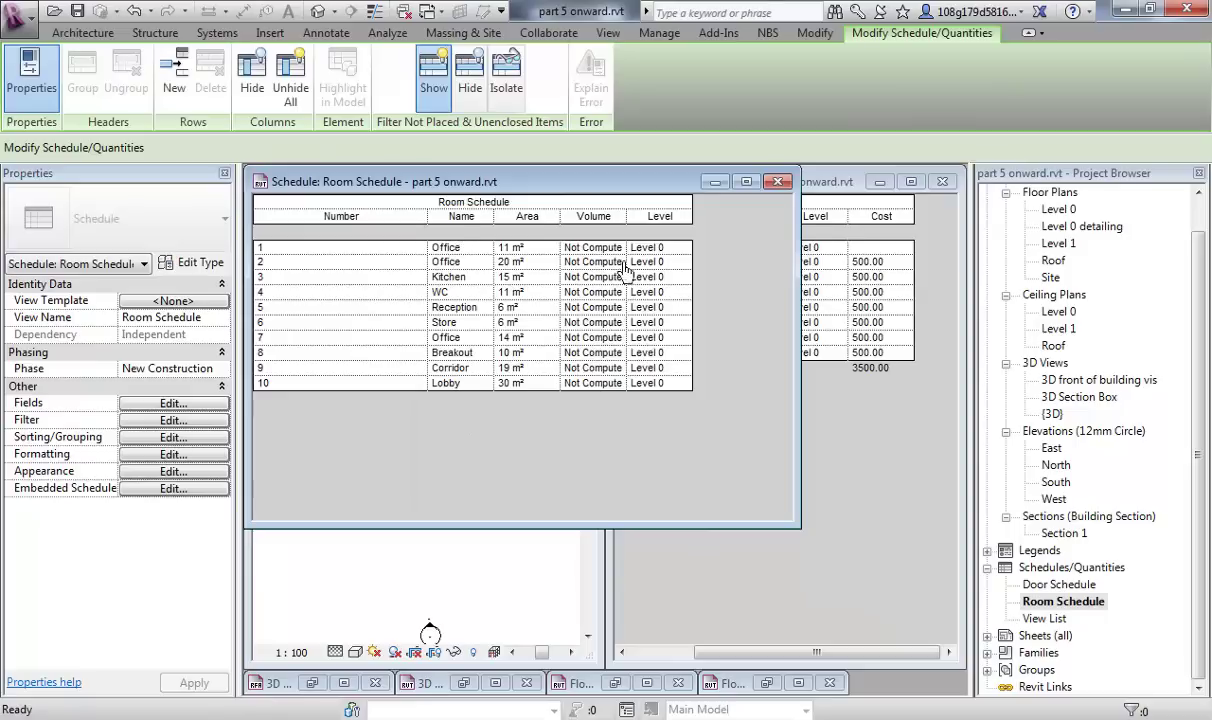
# - Close the Door Schedule and tile the Room Schedule beside the Level 0 floor plan using WT
pyautogui.moveTo(596, 190); pyautogui.dragTo(613, 282)
pyautogui.click(818, 180)
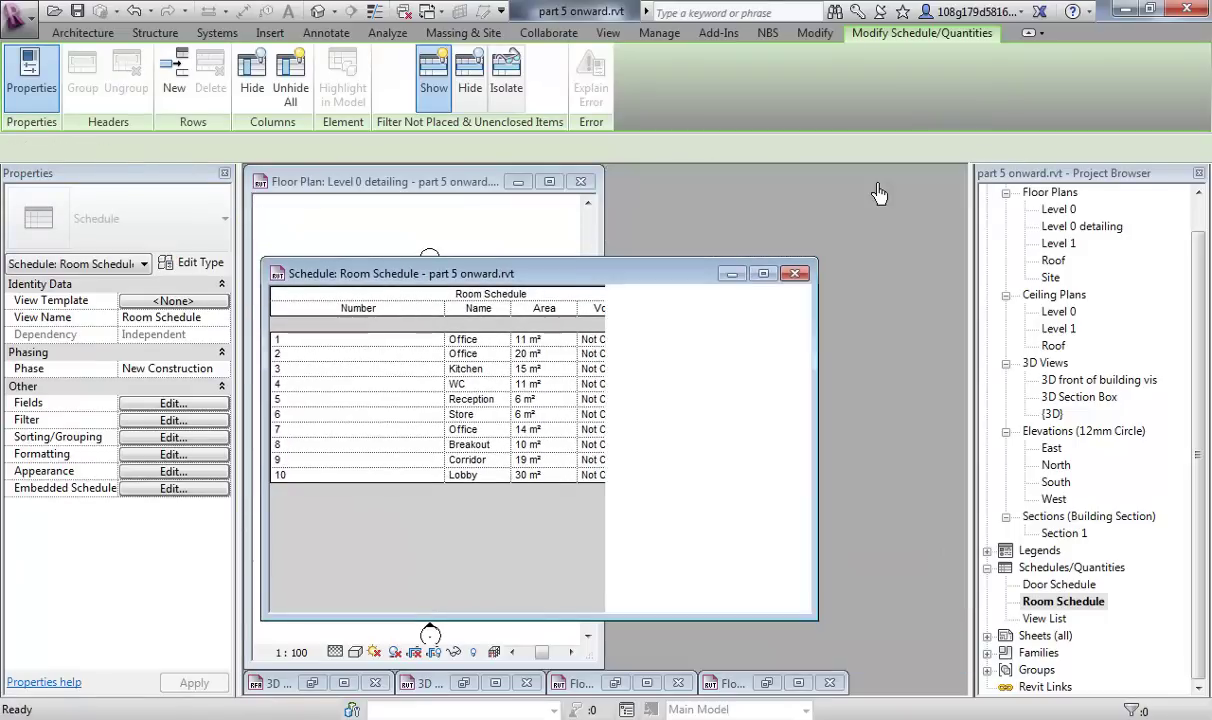
pyautogui.moveTo(690, 273); pyautogui.dragTo(733, 248)
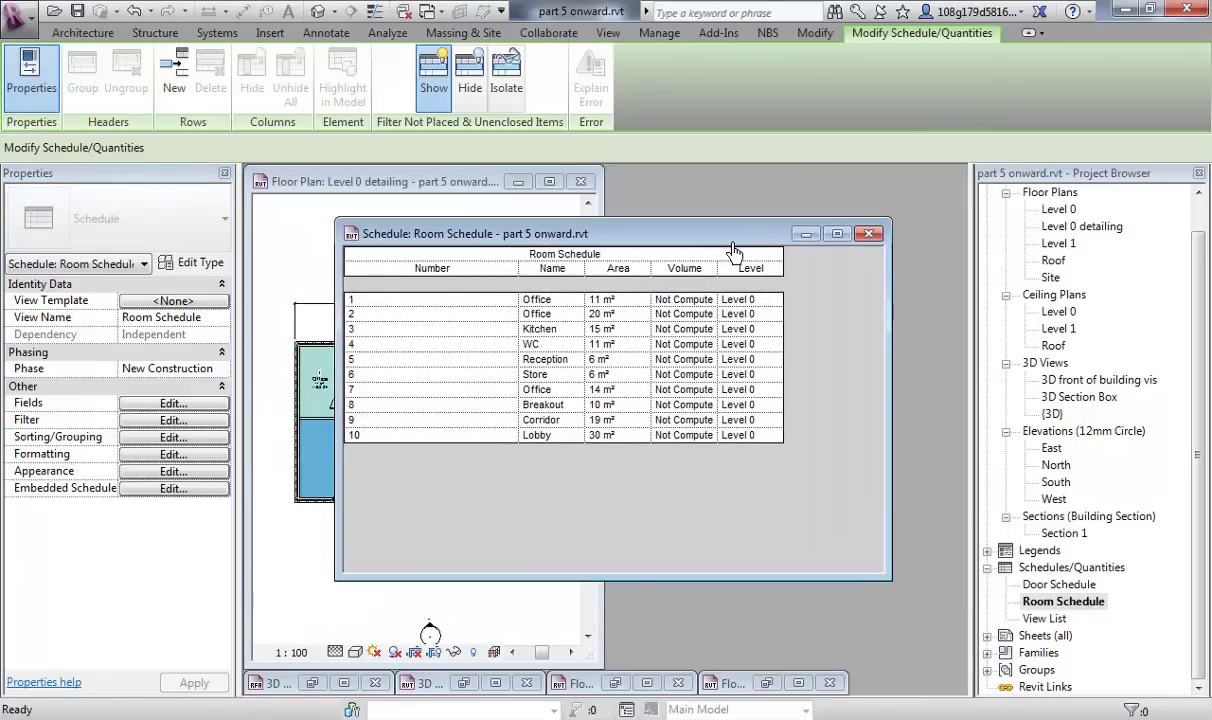
pyautogui.click(480, 211)
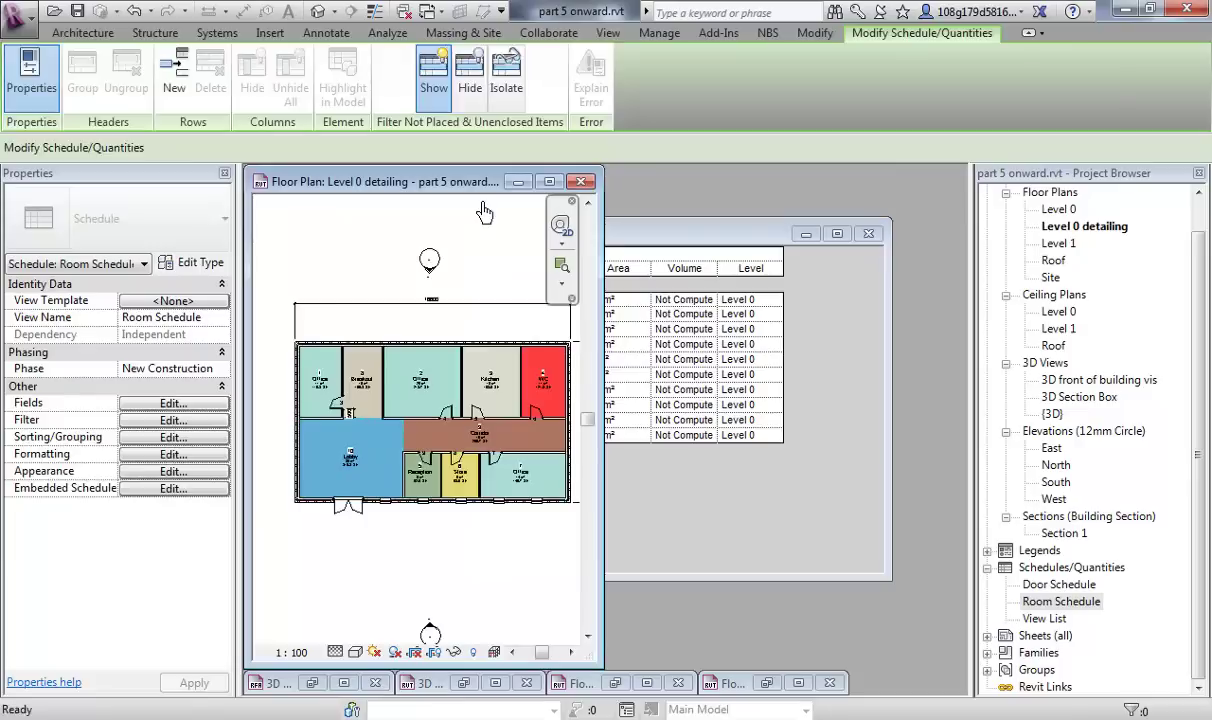
pyautogui.press('w')
pyautogui.press('t')
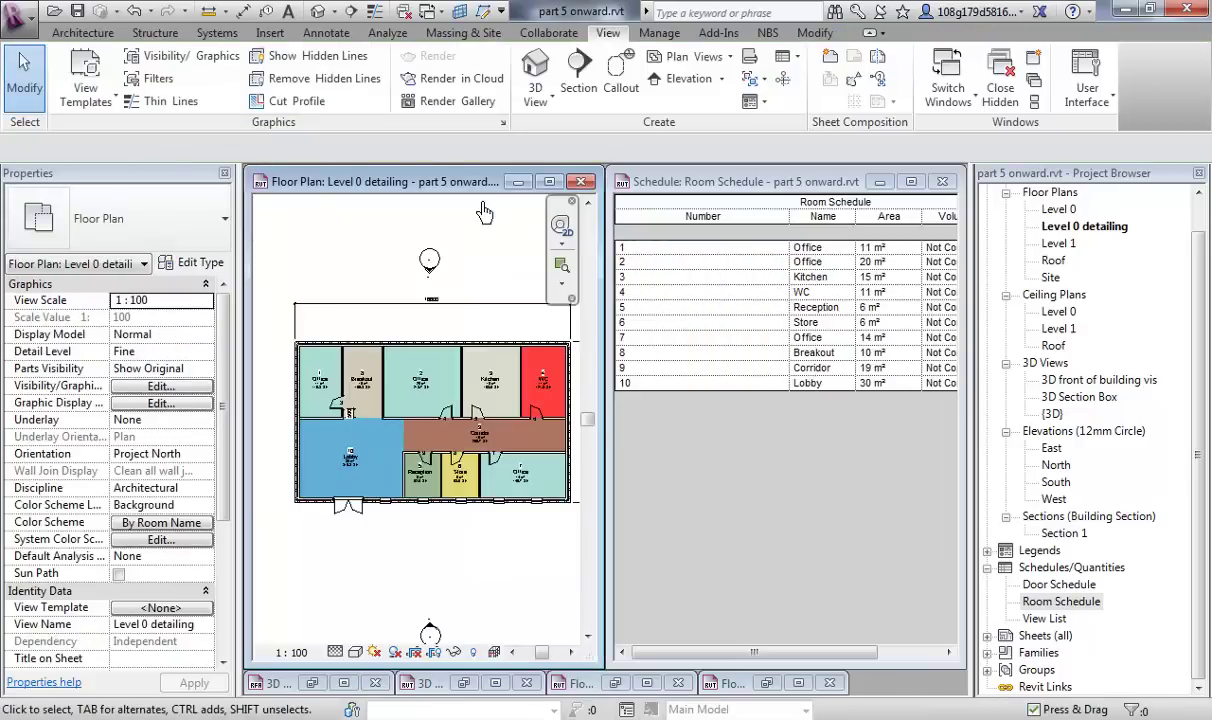
pyautogui.click(780, 383)
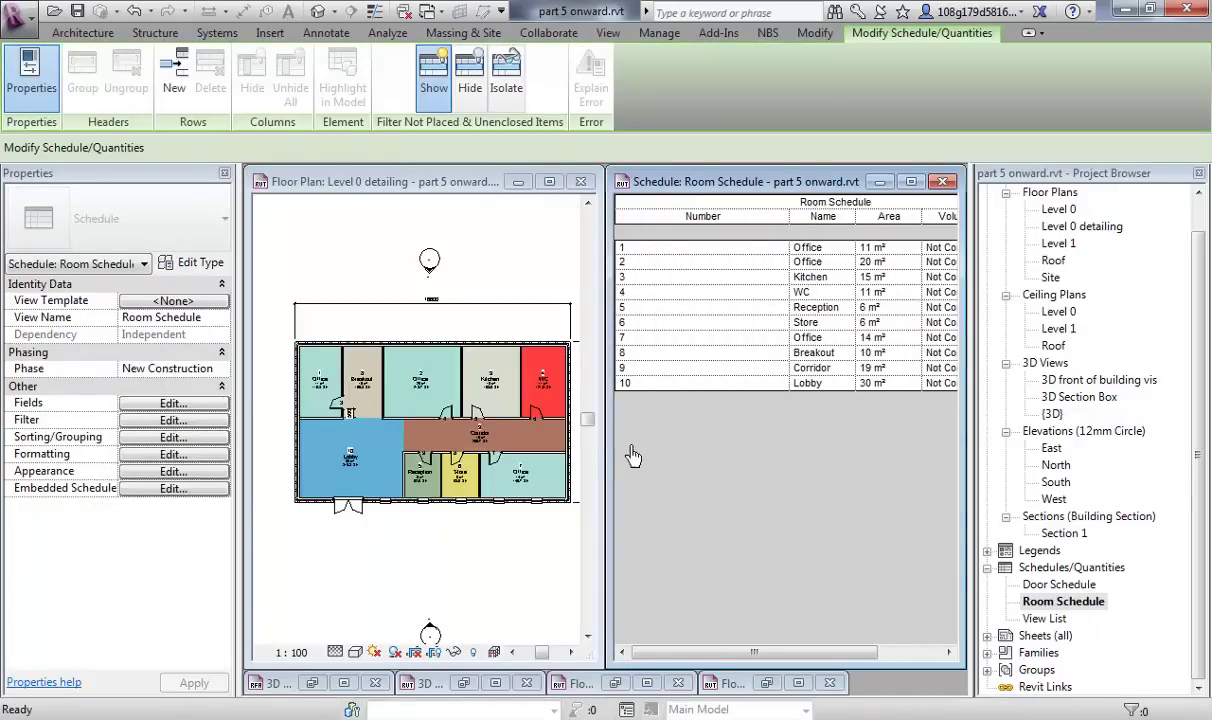
pyautogui.click(505, 555)
# - Select Room Schedule rows 1–7 to locate each room in the plan, then open room 7's name list
pyautogui.moveTo(503, 555)
pyautogui.mouseDown(button='middle')
pyautogui.moveTo(503, 476)
pyautogui.moveTo(506, 487)
pyautogui.moveTo(514, 479)
pyautogui.moveTo(519, 550)
pyautogui.mouseUp(button='middle')
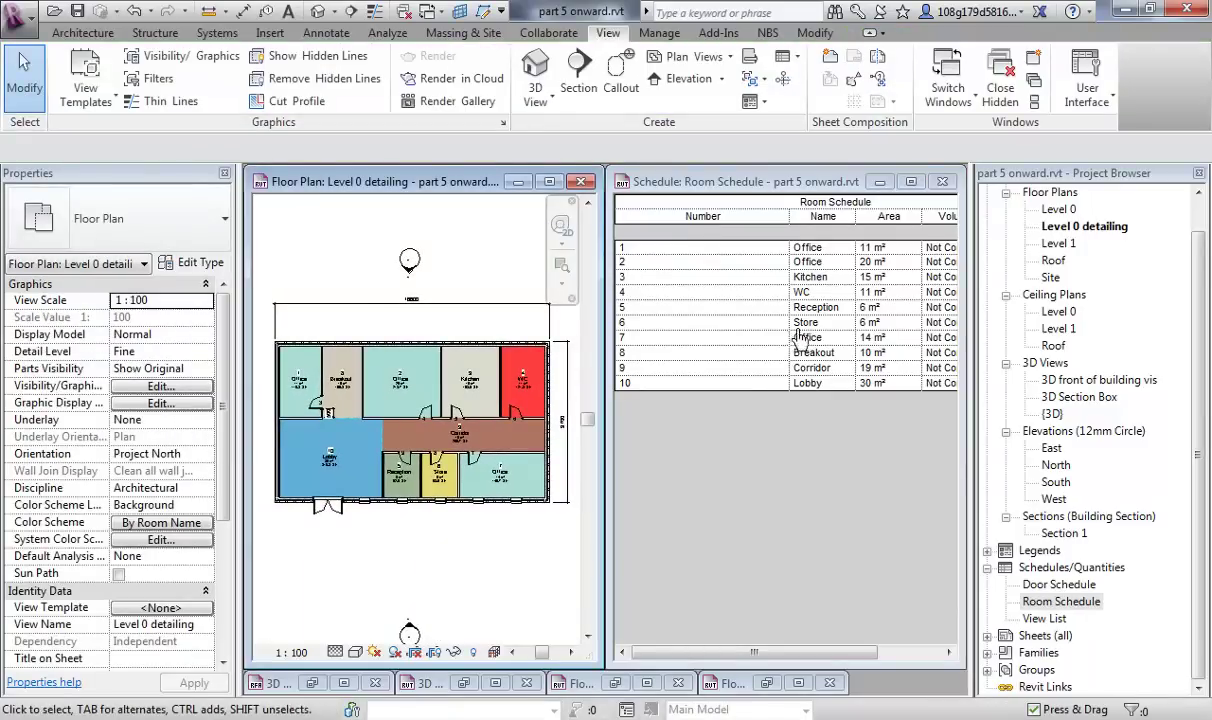
pyautogui.click(808, 248)
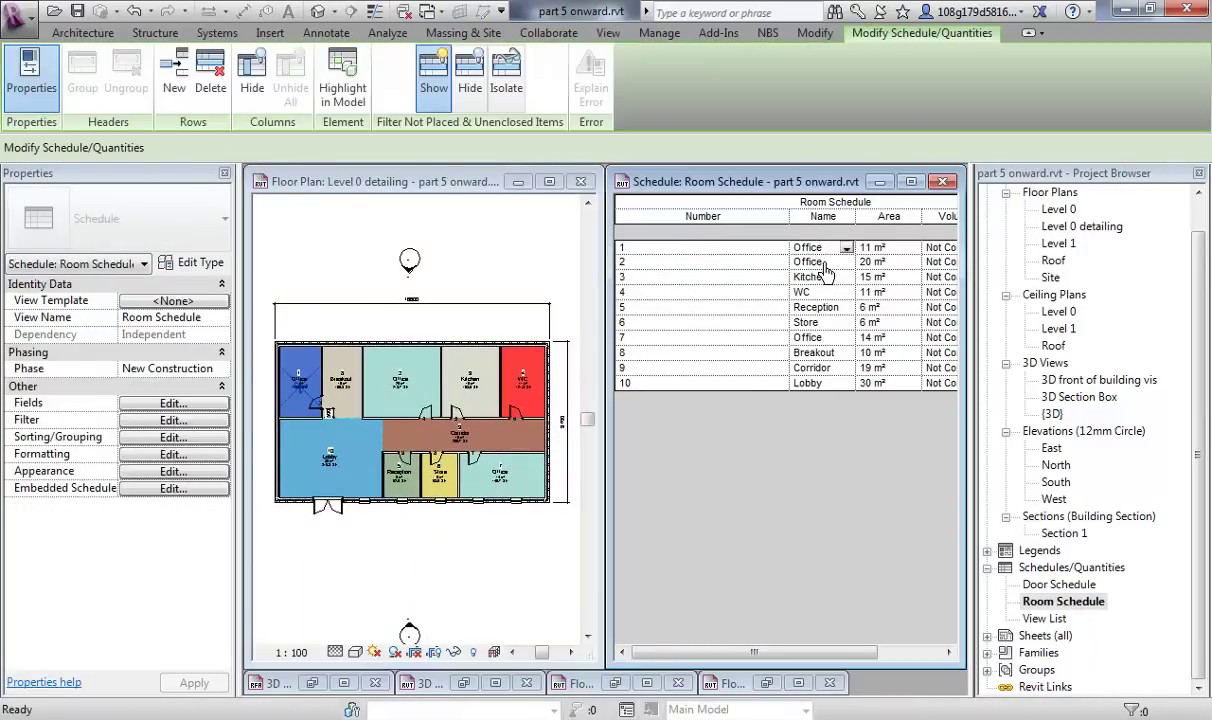
pyautogui.click(818, 262)
pyautogui.click(812, 277)
pyautogui.click(826, 292)
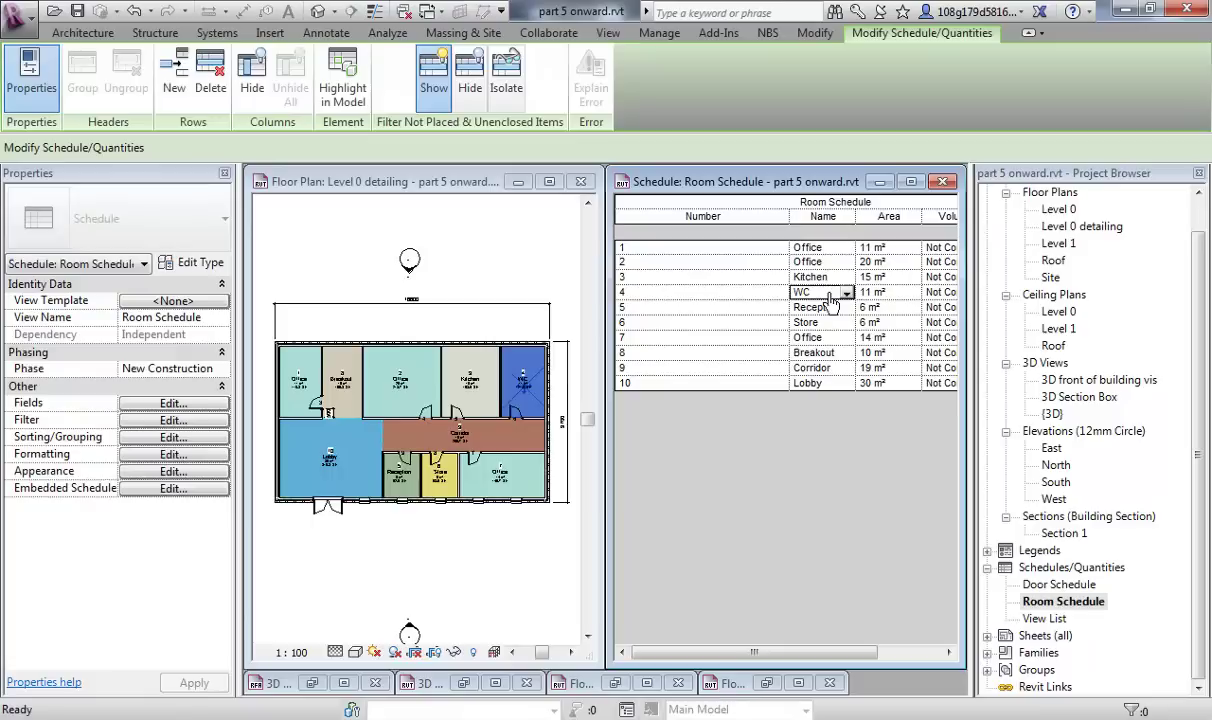
pyautogui.click(830, 307)
pyautogui.click(826, 322)
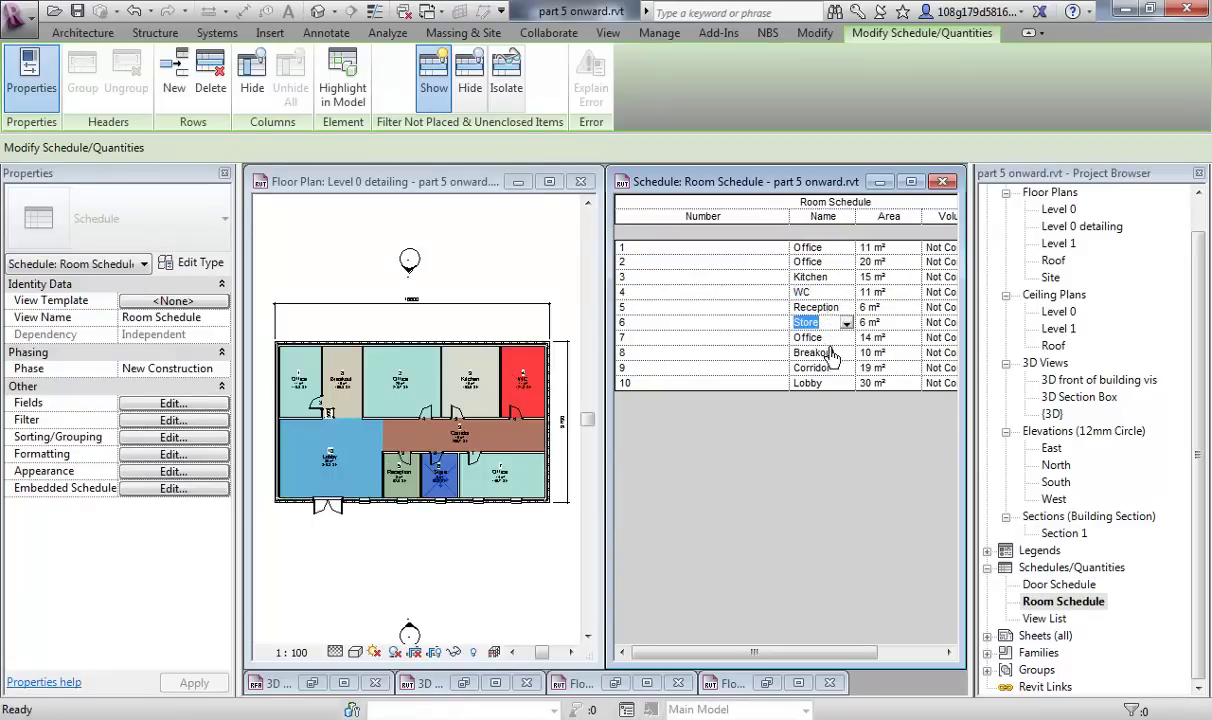
pyautogui.click(833, 338)
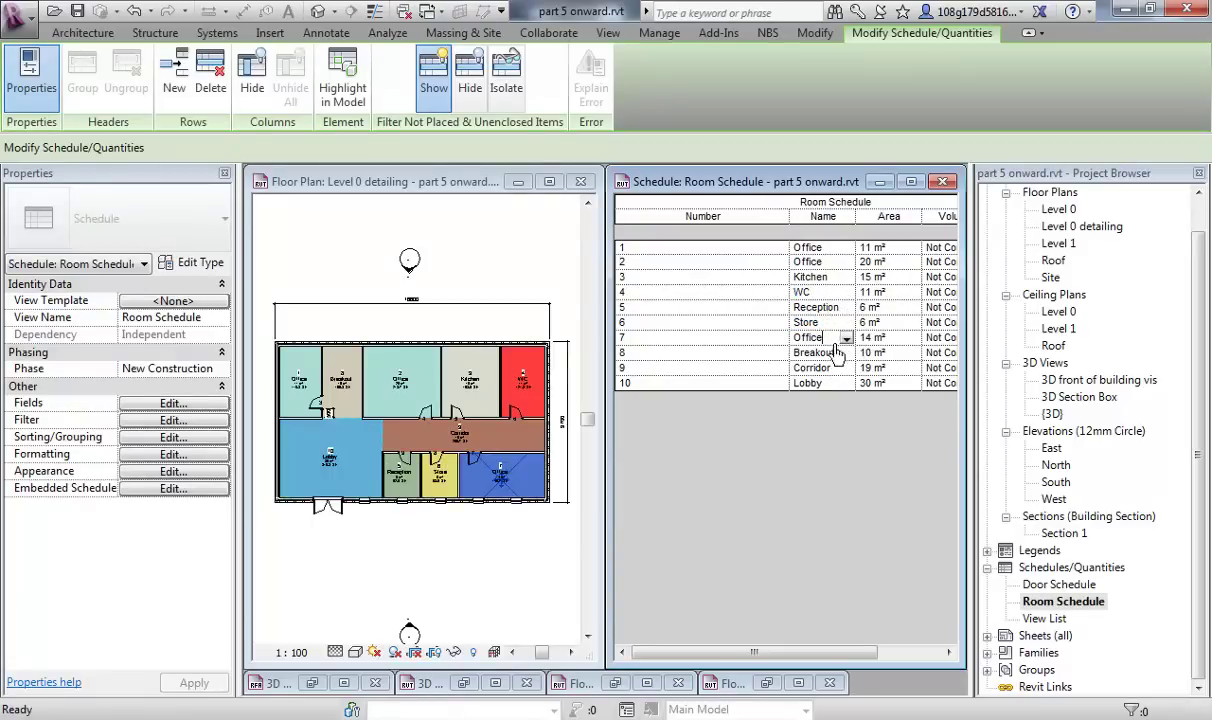
pyautogui.click(846, 340)
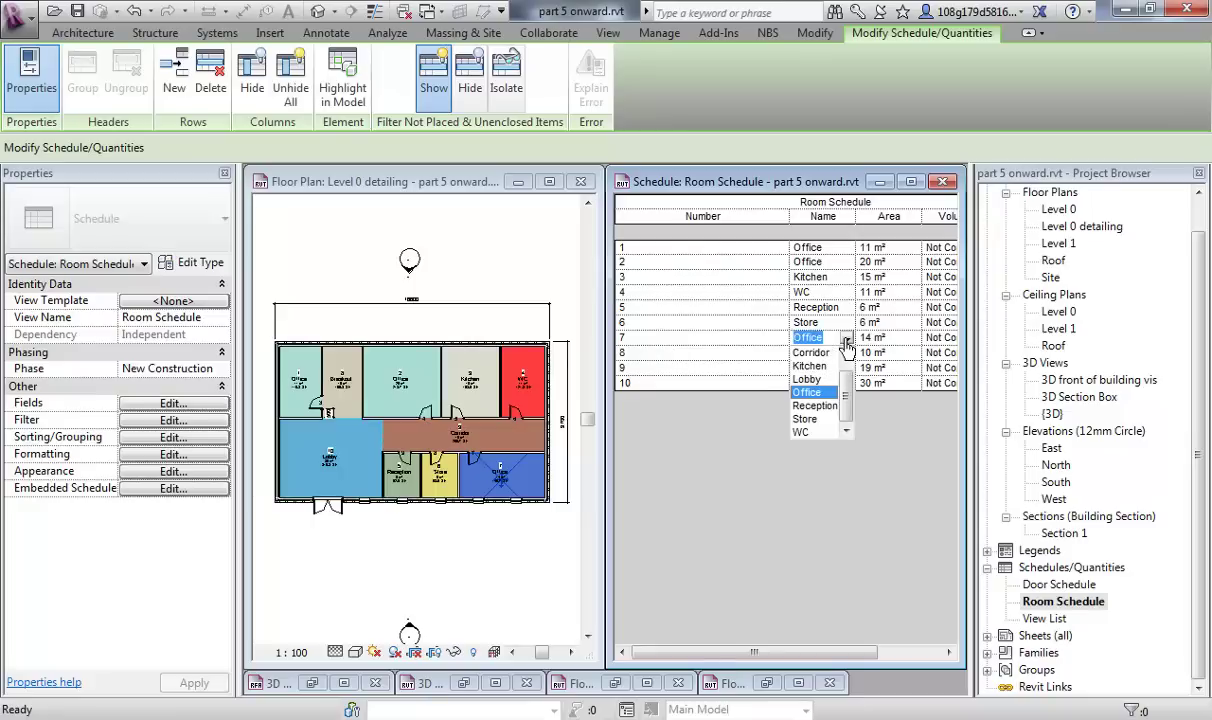
# - Rename room 7 to Kitchen and check its colour in the floor plan
pyautogui.click(812, 367)
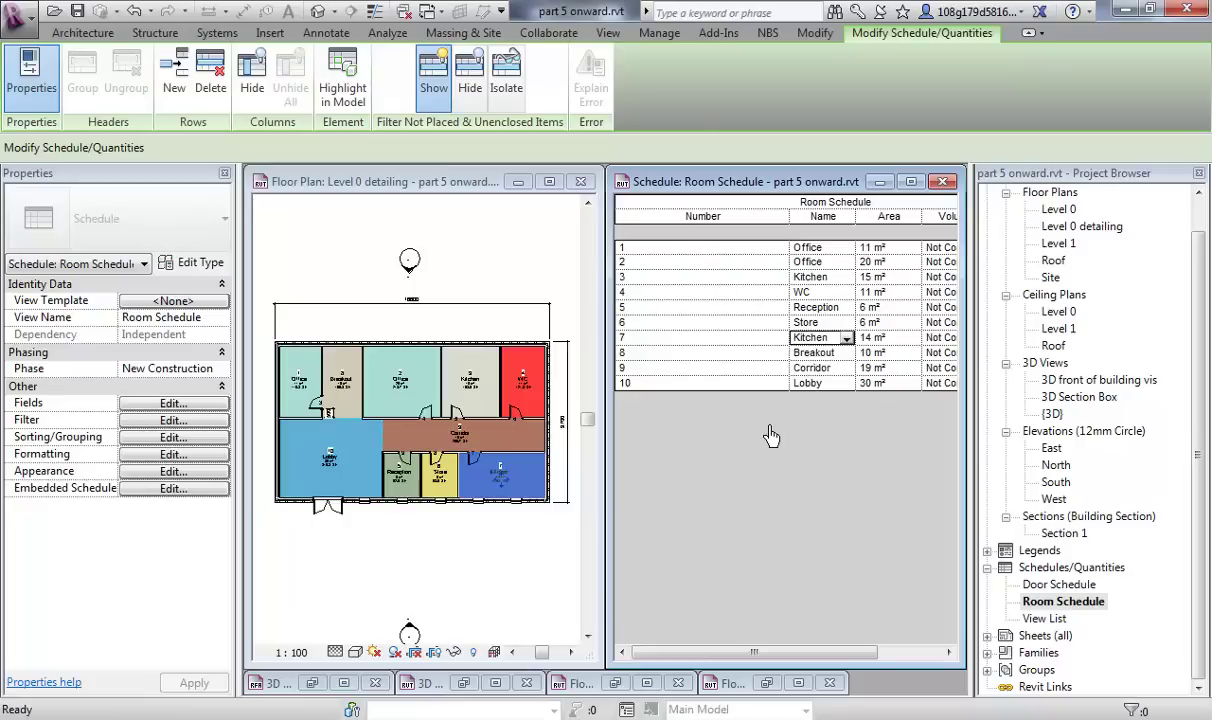
pyautogui.click(522, 533)
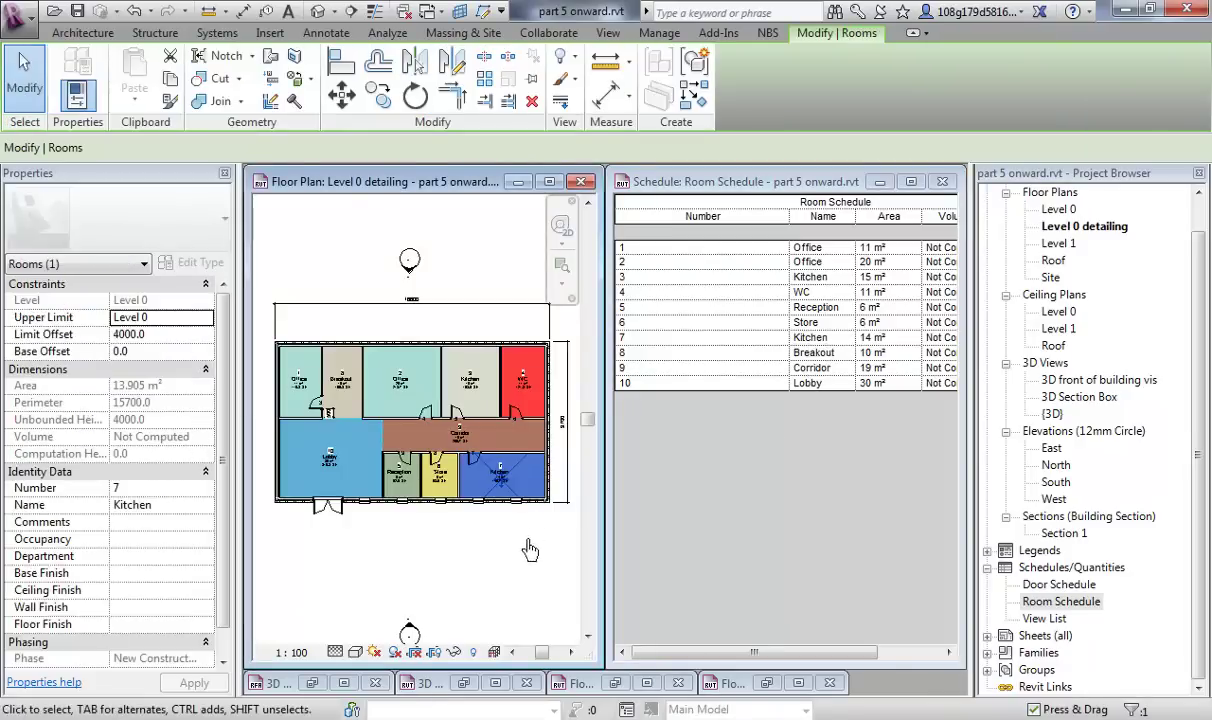
pyautogui.click(502, 529)
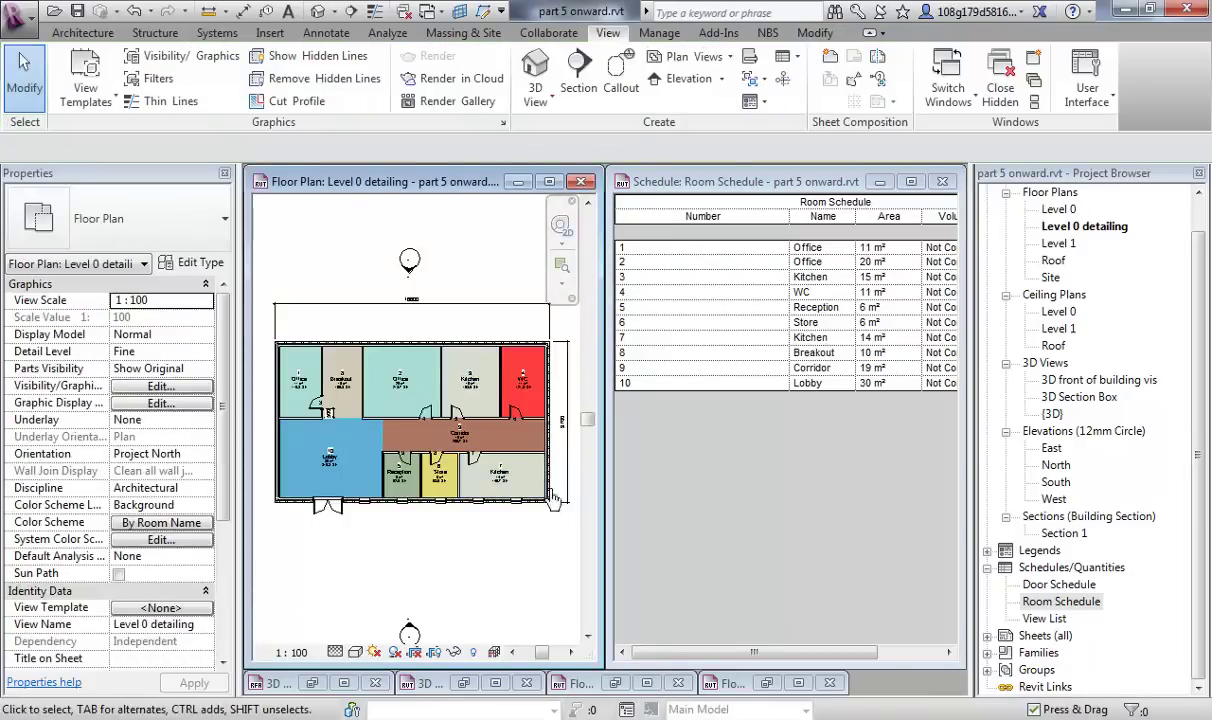
pyautogui.scroll(-3, 485, 528)
pyautogui.scroll(2, 474, 535)
pyautogui.scroll(2, 471, 537)
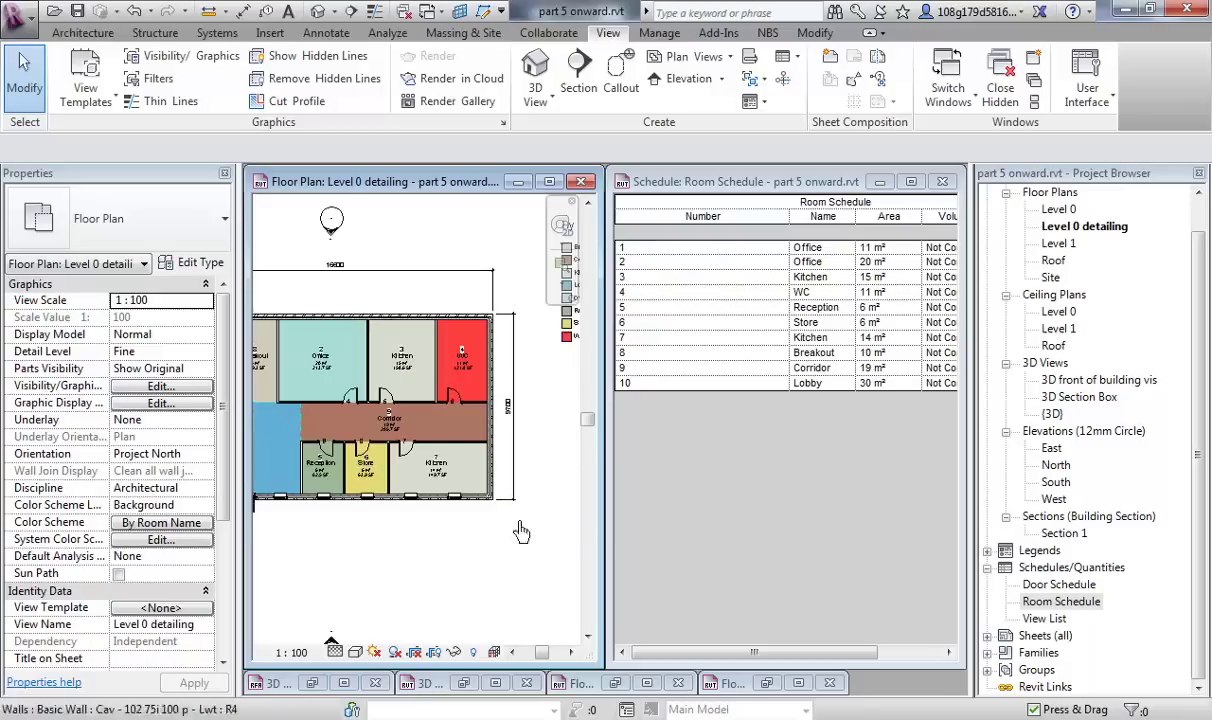
# - Change room 7's name to WC and confirm it fills red in the plan
pyautogui.click(825, 338)
pyautogui.click(846, 338)
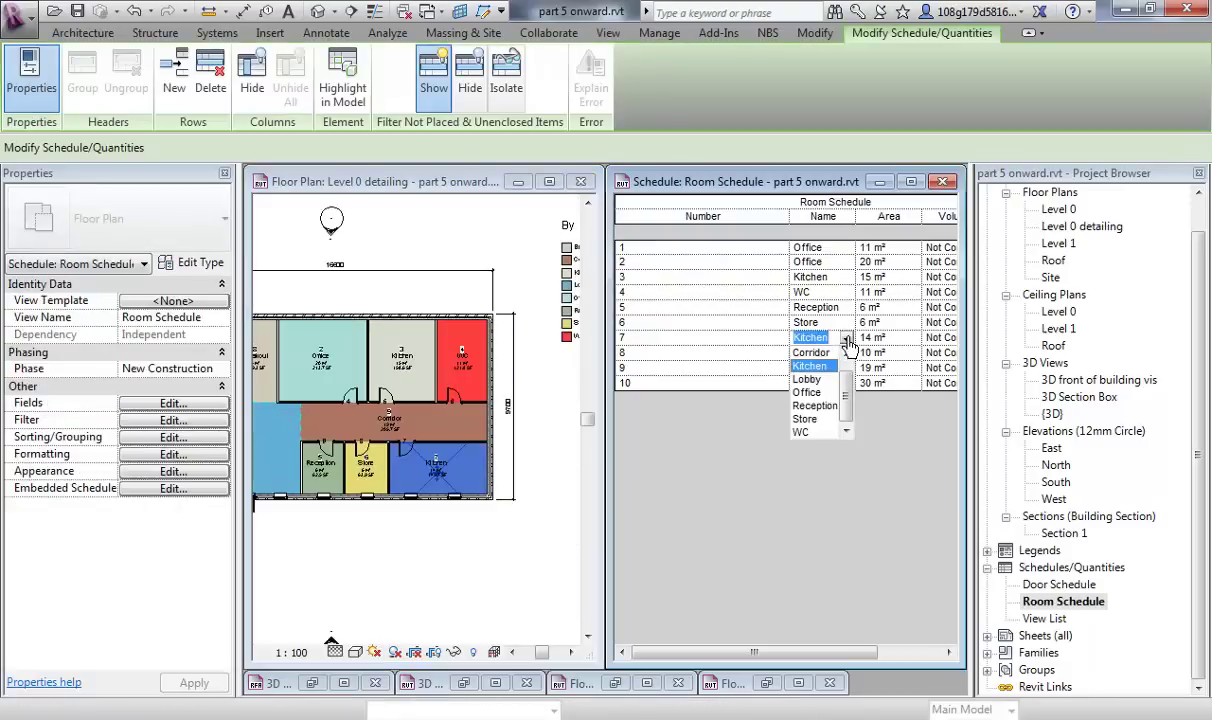
pyautogui.click(800, 432)
pyautogui.click(558, 483)
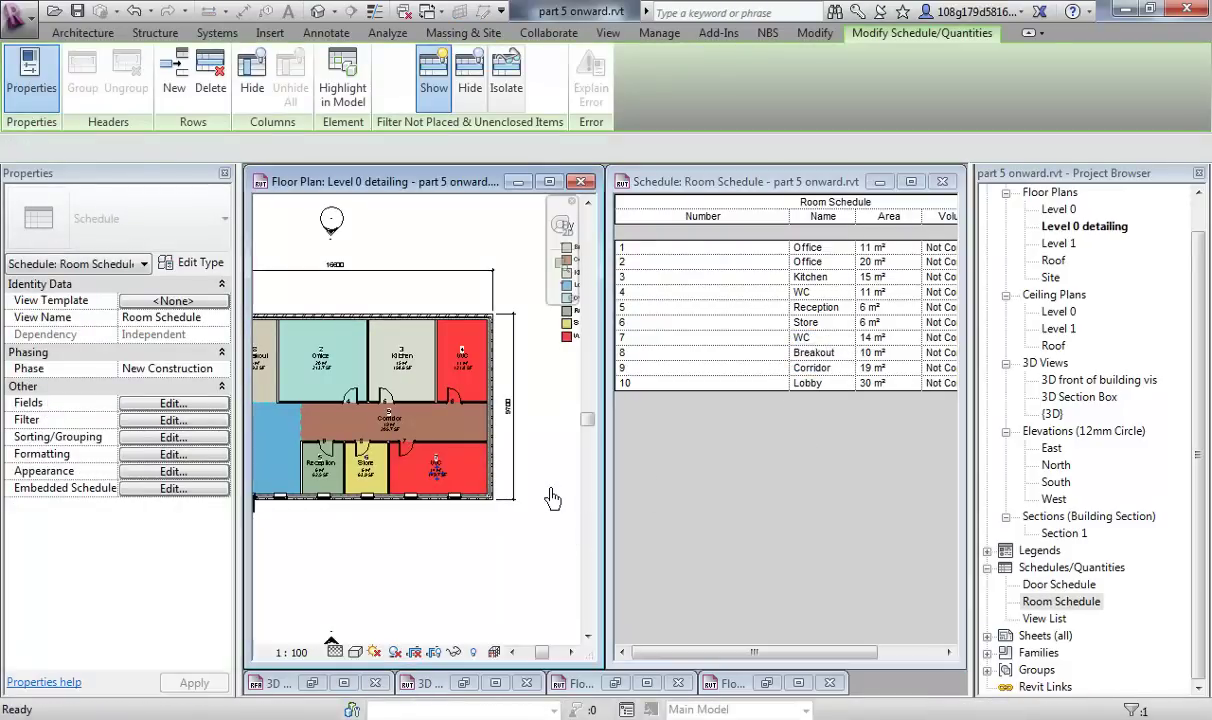
pyautogui.click(558, 483)
pyautogui.scroll(-3, 555, 485)
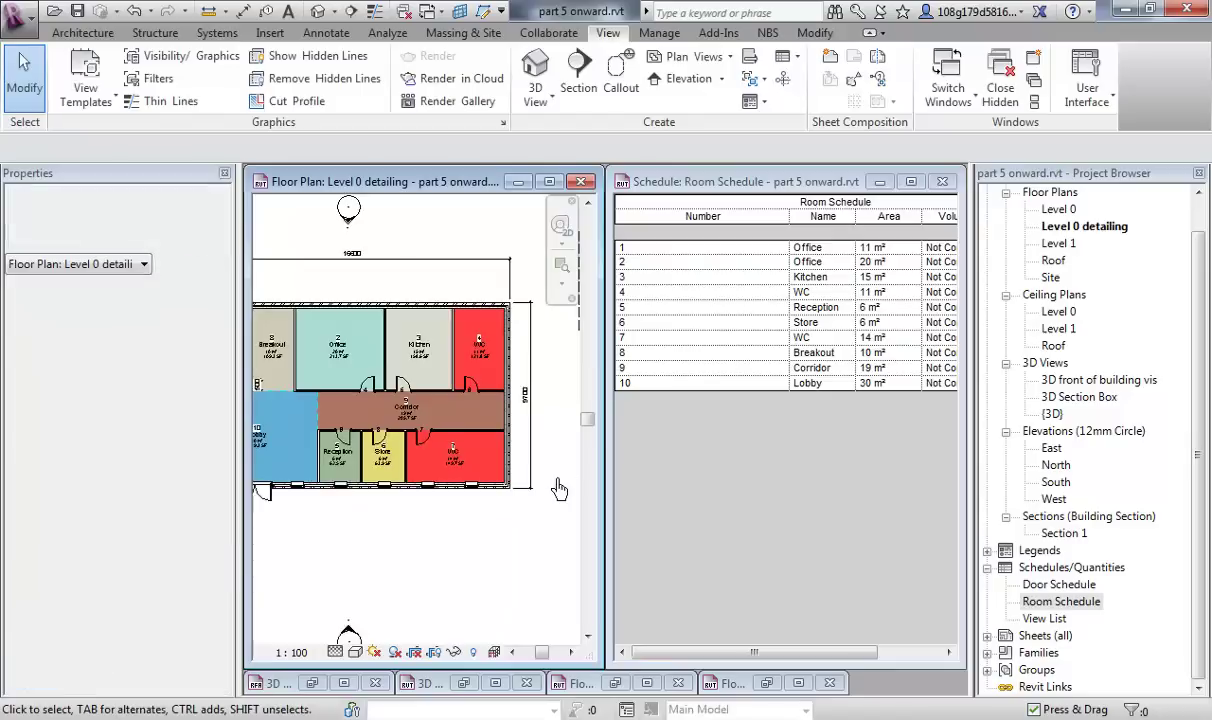
pyautogui.scroll(2, 527, 502)
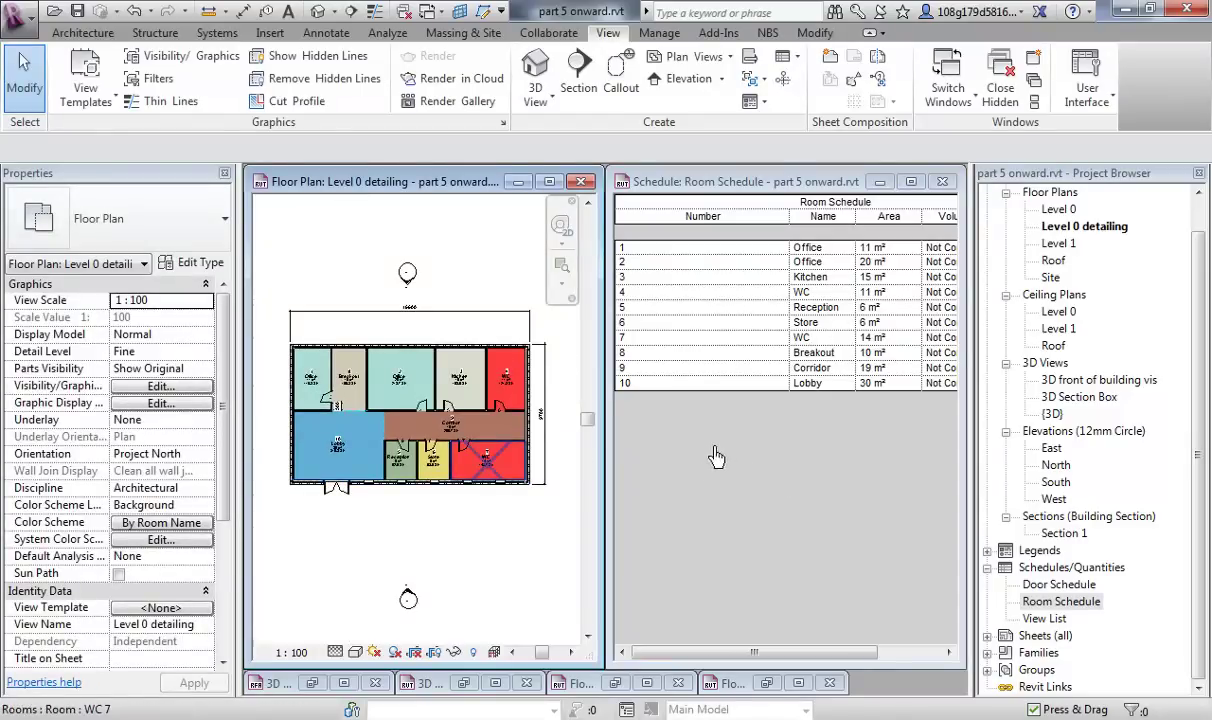
pyautogui.scroll(-1, 735, 445)
pyautogui.click(798, 443)
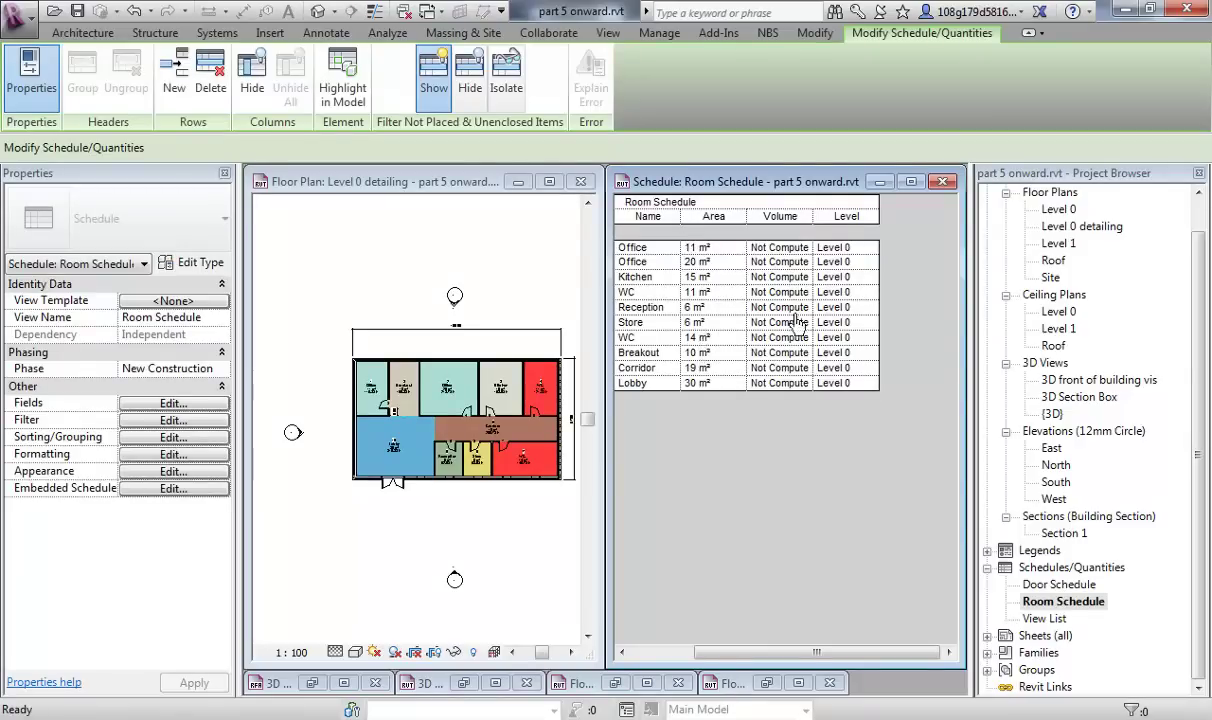
# - Drag the Volume column border wider so 'Not Computed' is fully visible, then pan the plan
pyautogui.moveTo(812, 216); pyautogui.dragTo(843, 225)
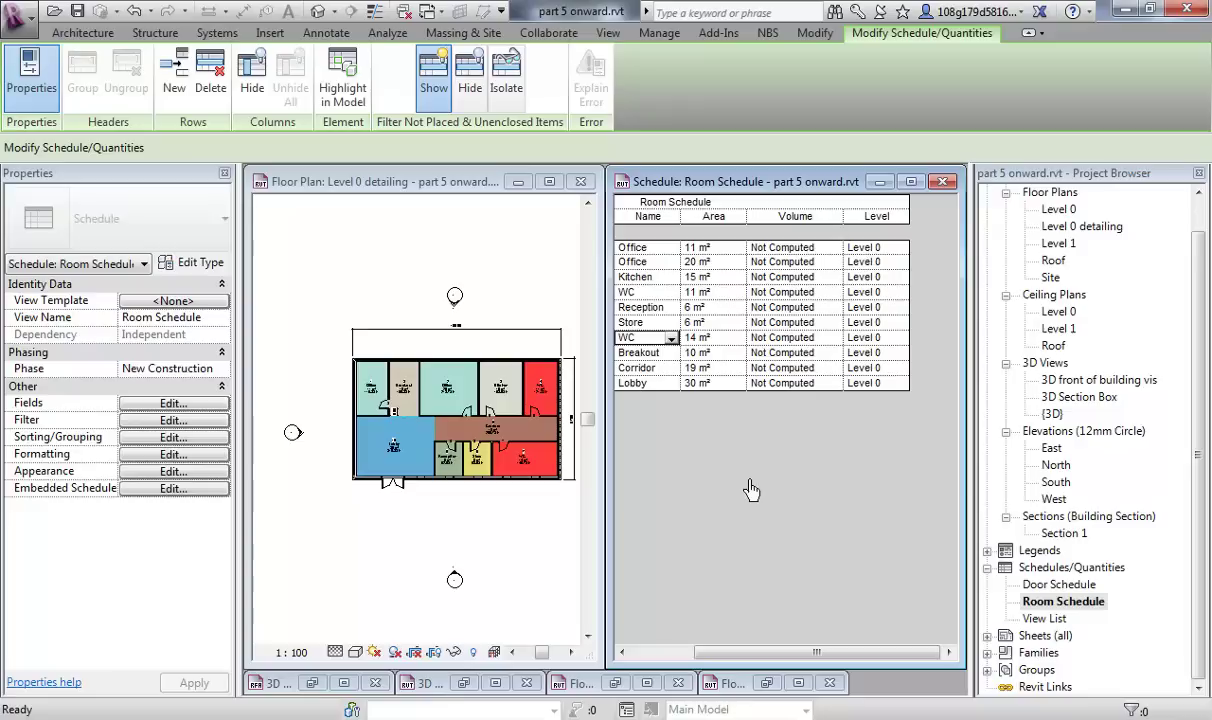
pyautogui.moveTo(522, 500)
pyautogui.mouseDown(button='middle')
pyautogui.moveTo(476, 509)
pyautogui.moveTo(552, 433)
pyautogui.moveTo(535, 490)
pyautogui.moveTo(514, 424)
pyautogui.moveTo(517, 505)
pyautogui.mouseUp(button='middle')
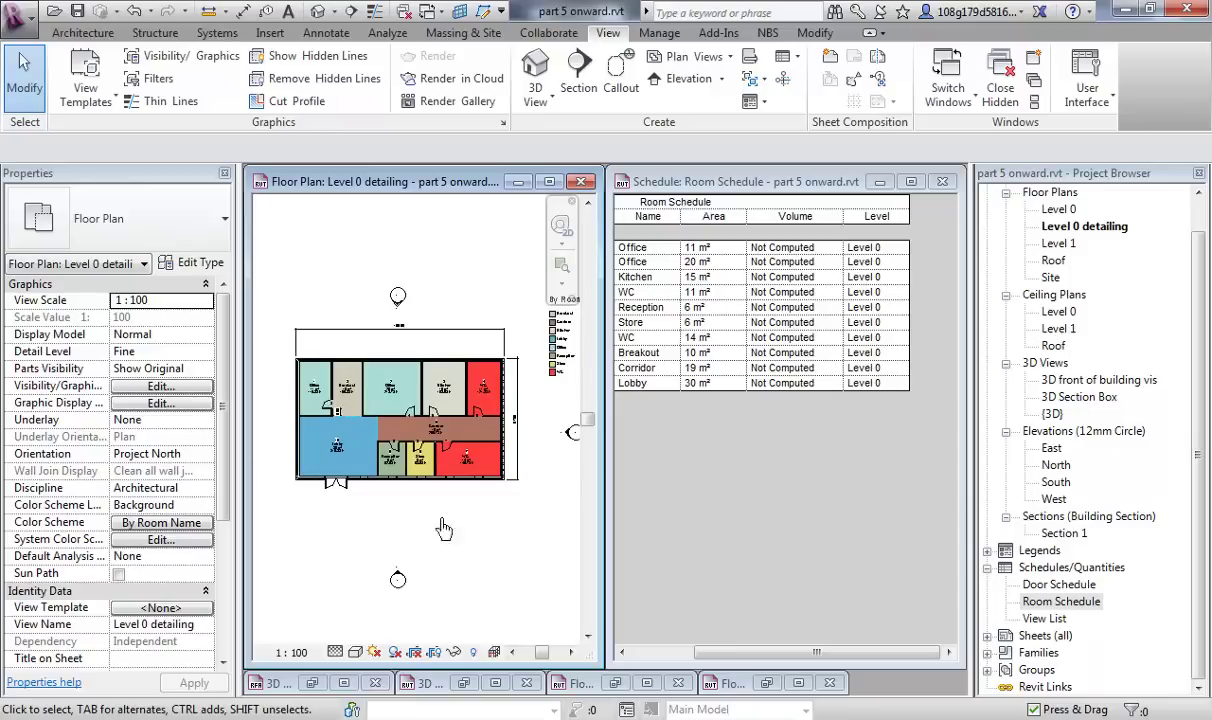
pyautogui.click(733, 181)
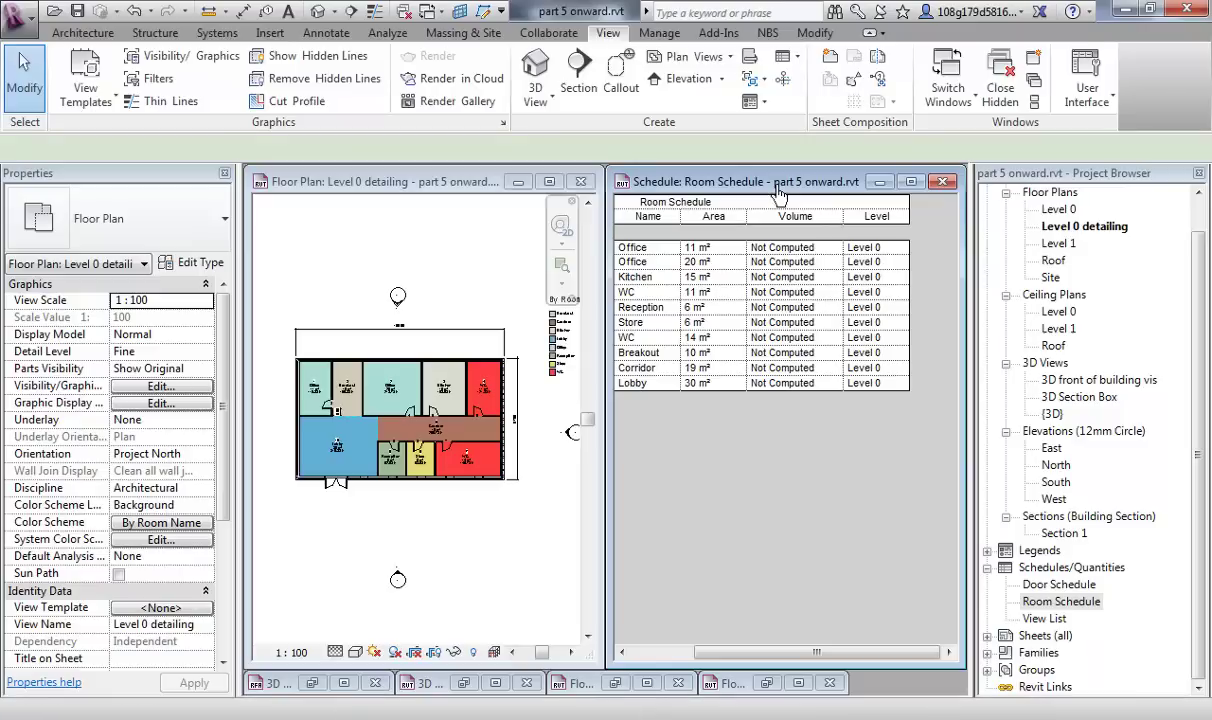